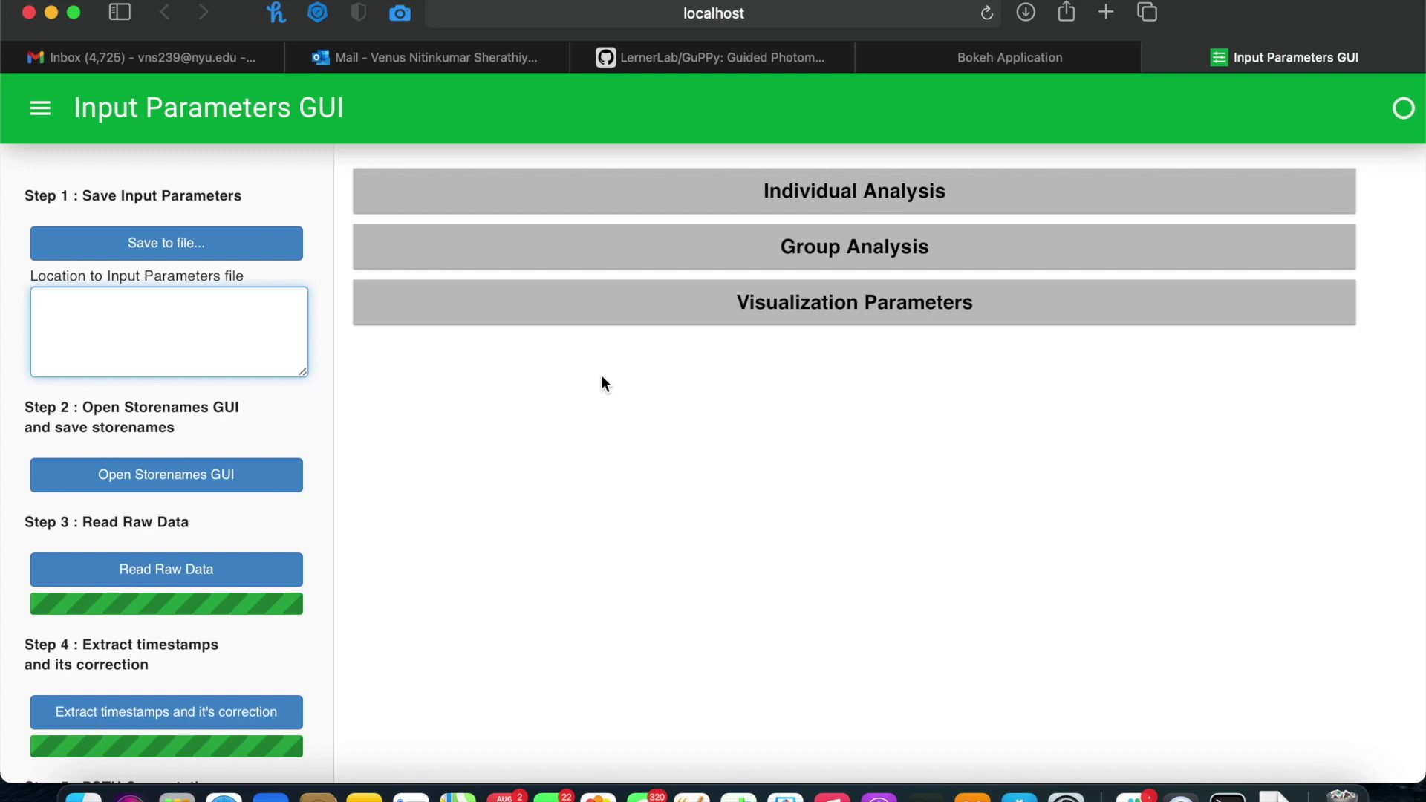
Expand the Group Analysis section to reveal its folder browser for averaging.
left_click(679, 258)
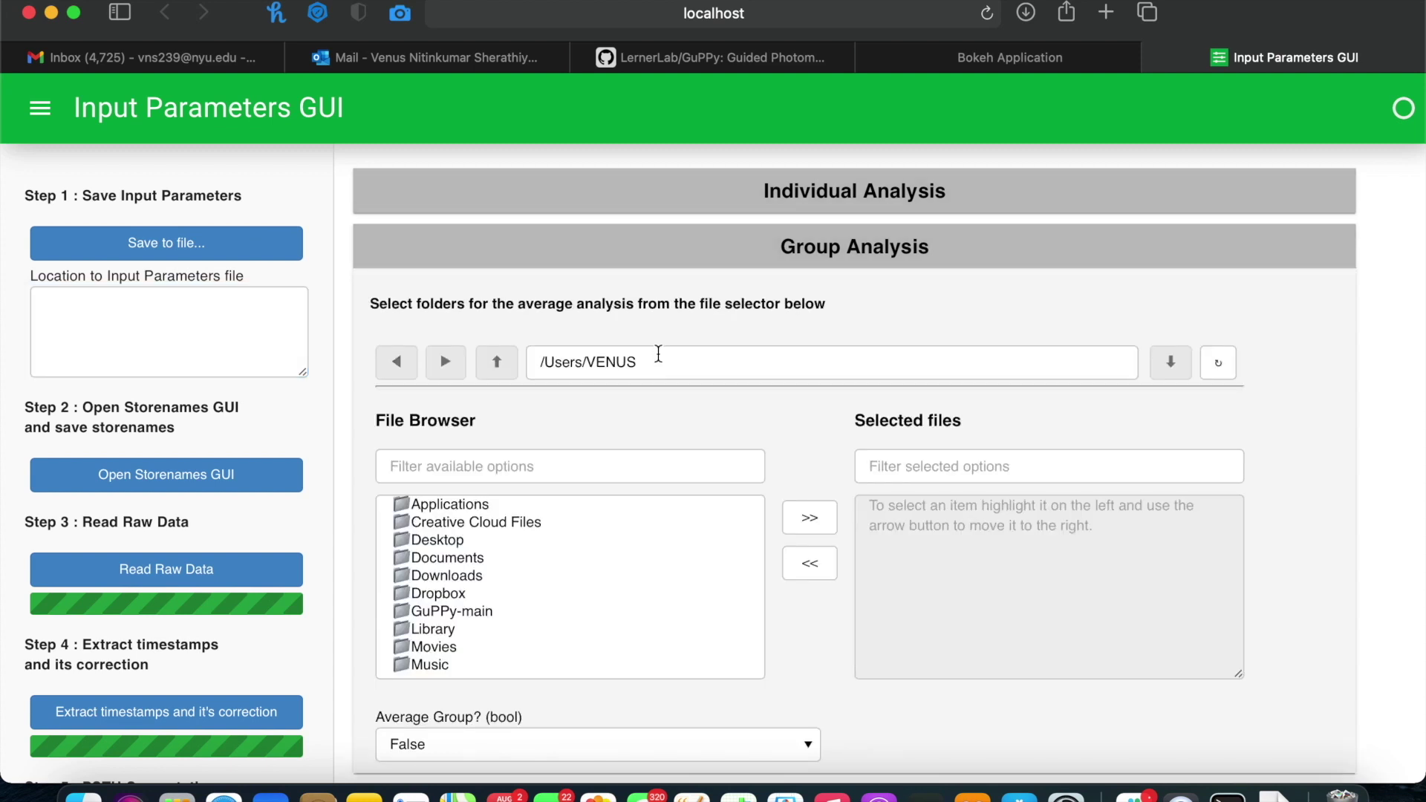
scroll(566, 494, "down", 1)
Browse into the Downloads/FP_Data/habitEarly folder.
left_click(520, 507)
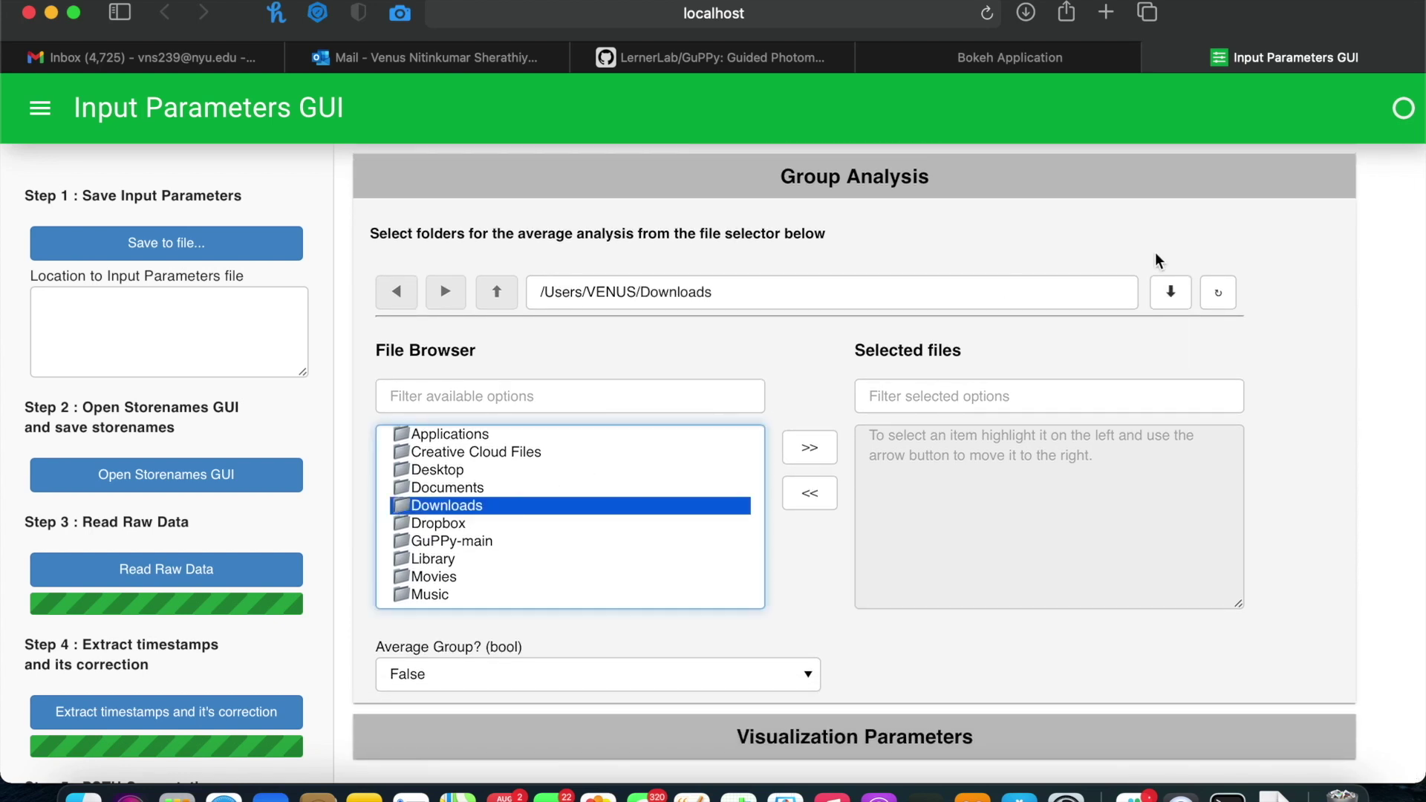
left_click(1170, 292)
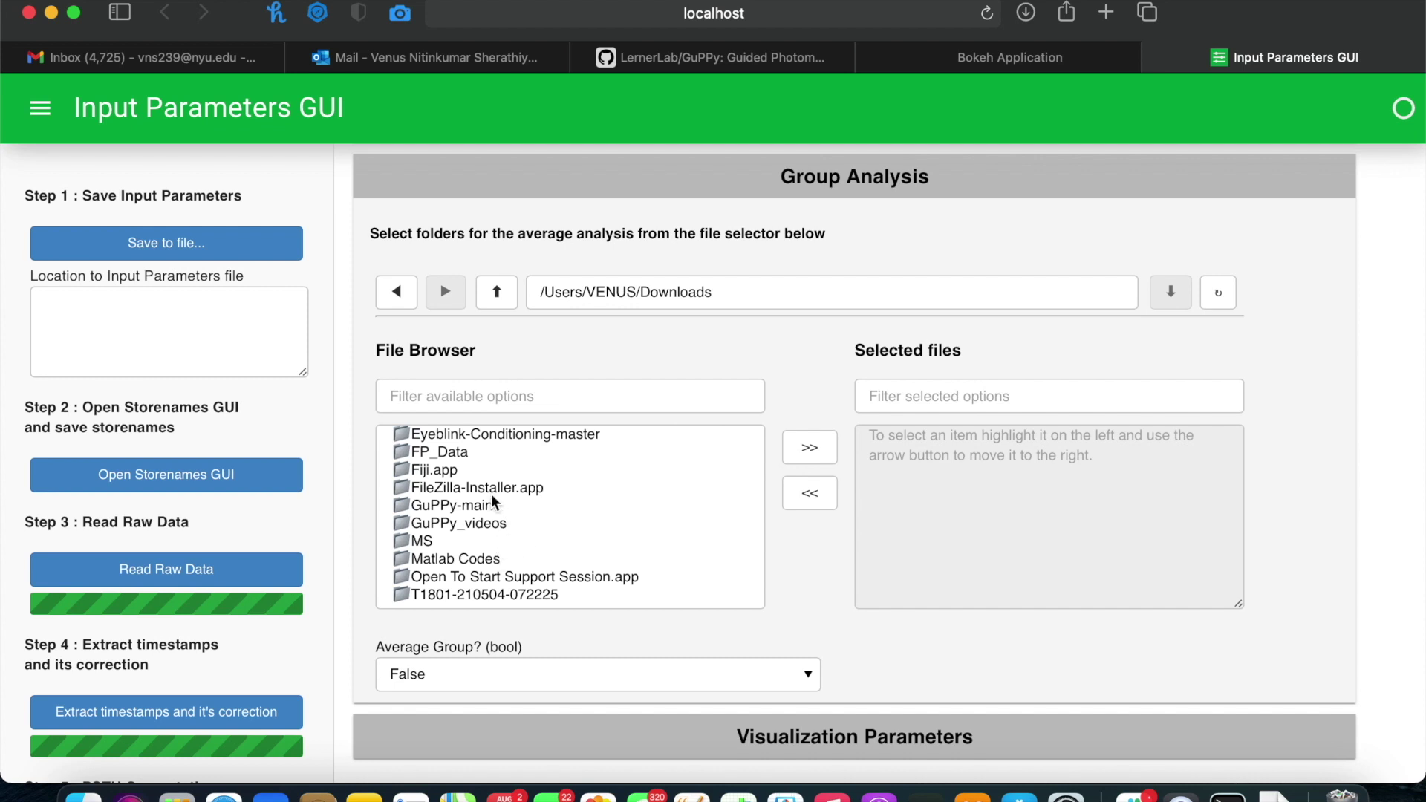
left_click(477, 454)
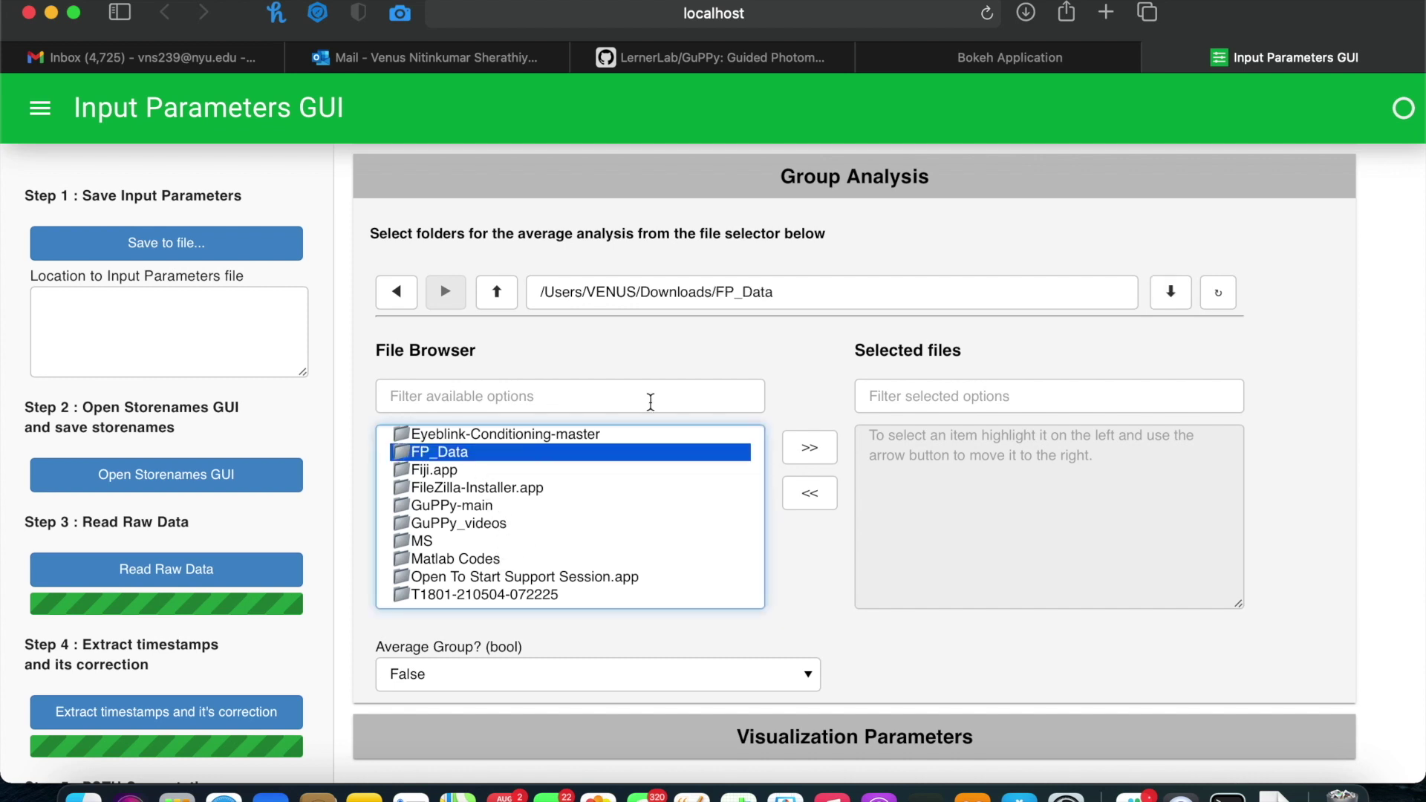
left_click(1168, 295)
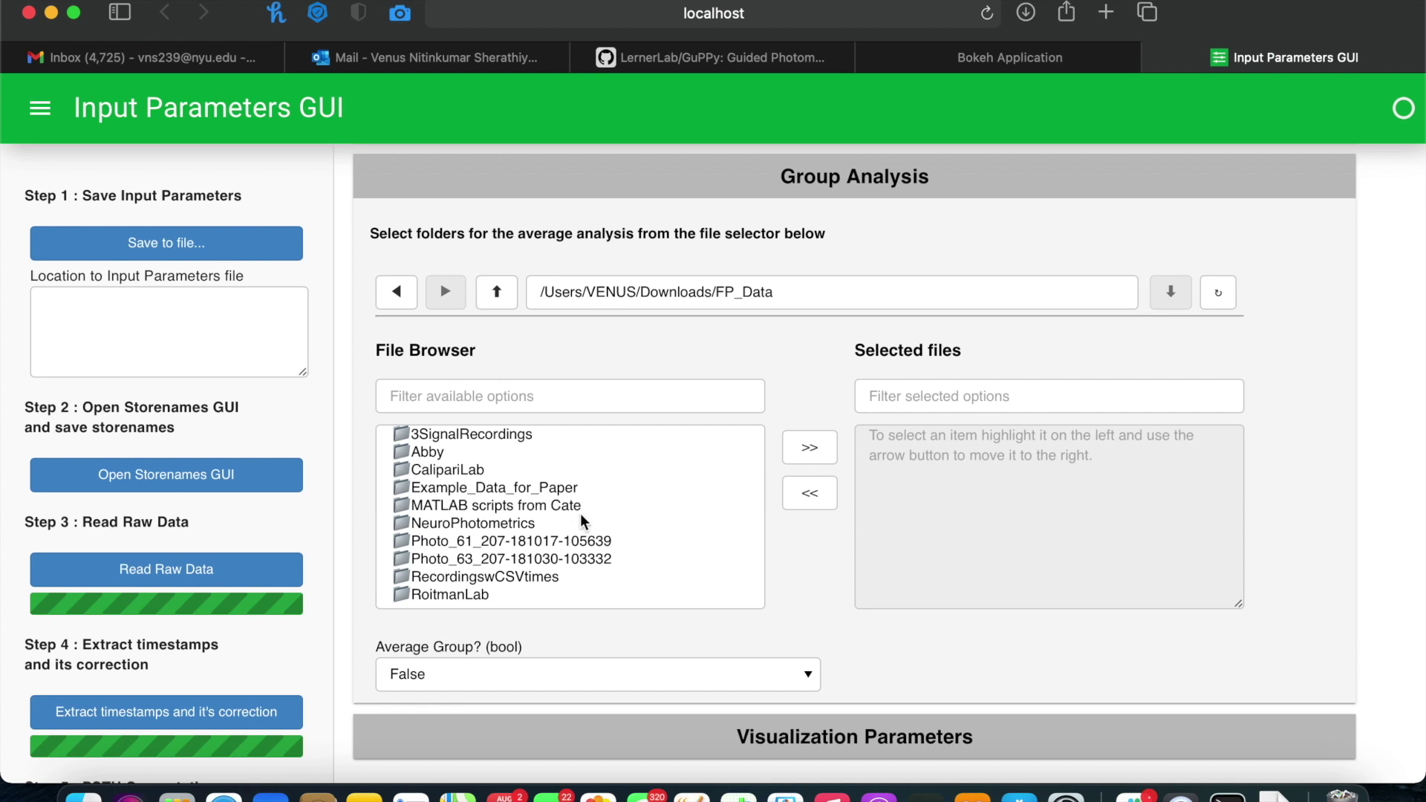
scroll(581, 521, "down", 2)
scroll(581, 520, "down", 1)
scroll(581, 520, "up", 3)
scroll(581, 521, "down", 3)
scroll(581, 521, "down", 1)
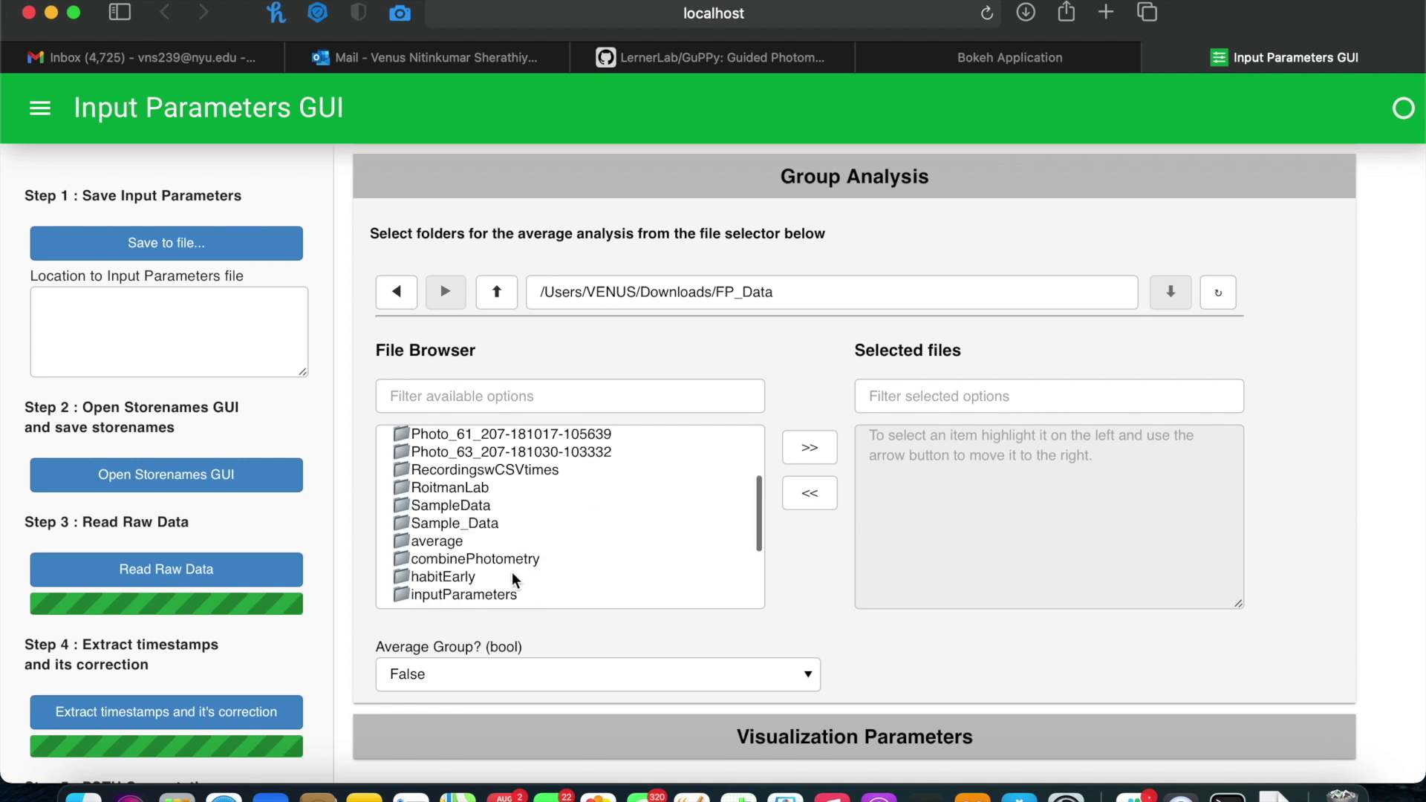
left_click(443, 577)
left_click(1168, 294)
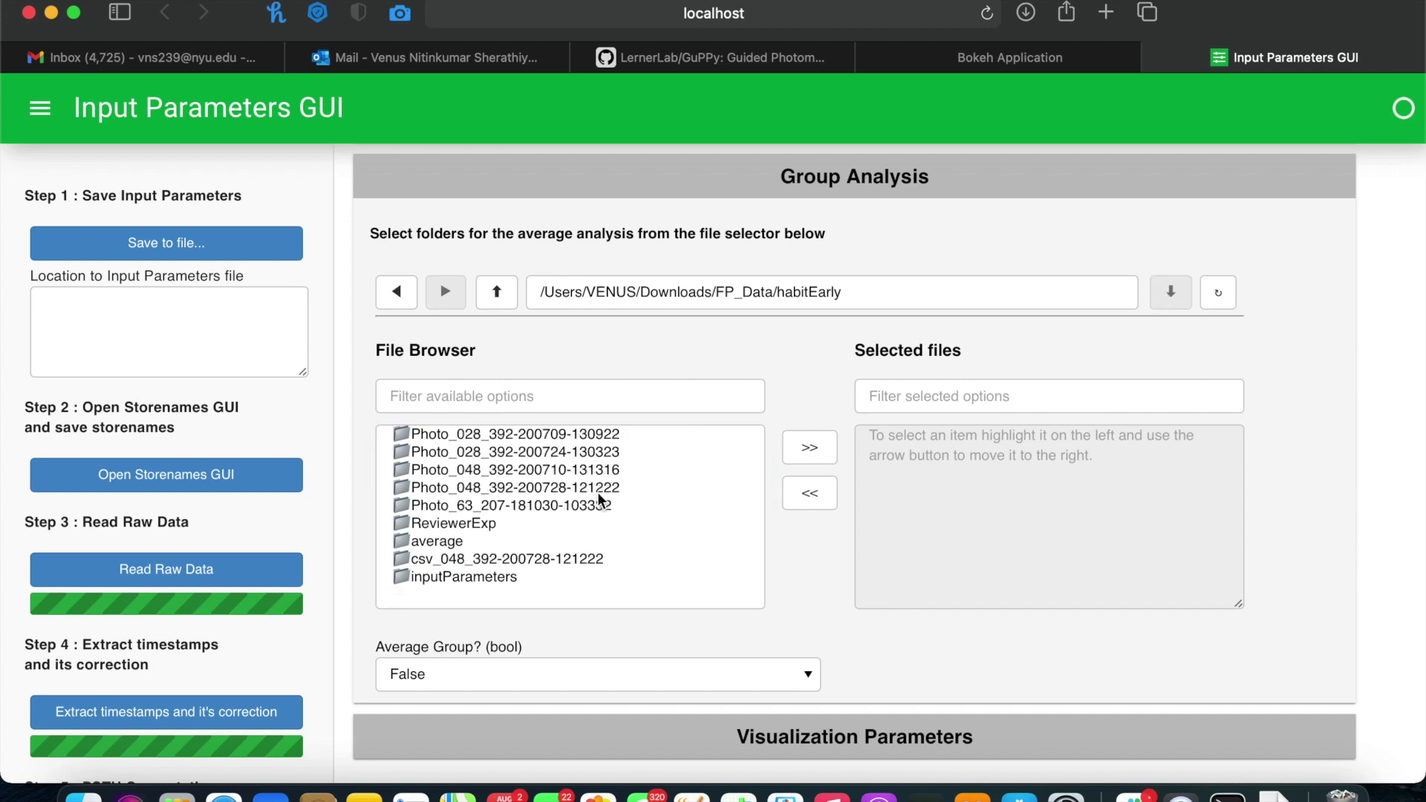
left_click(591, 486)
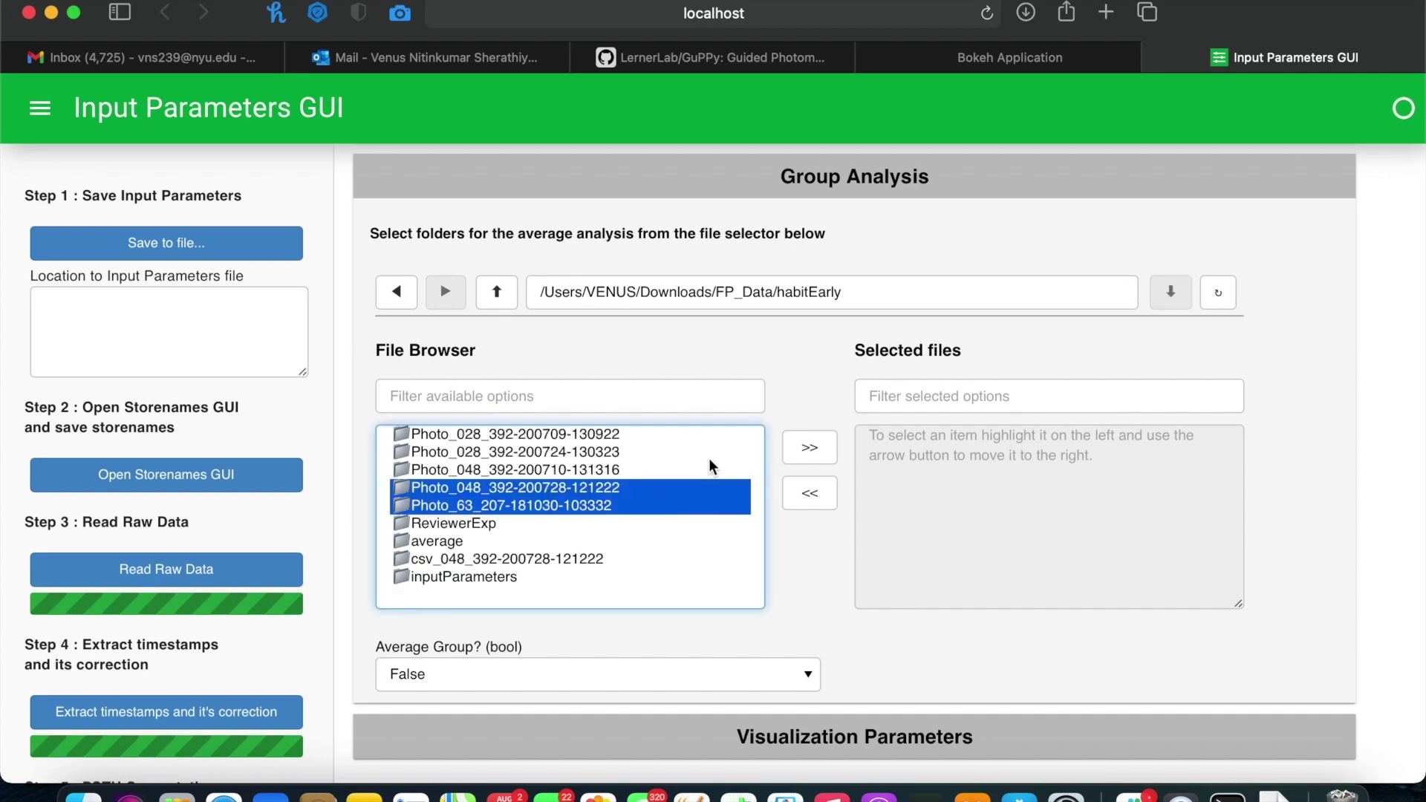
left_click(609, 472)
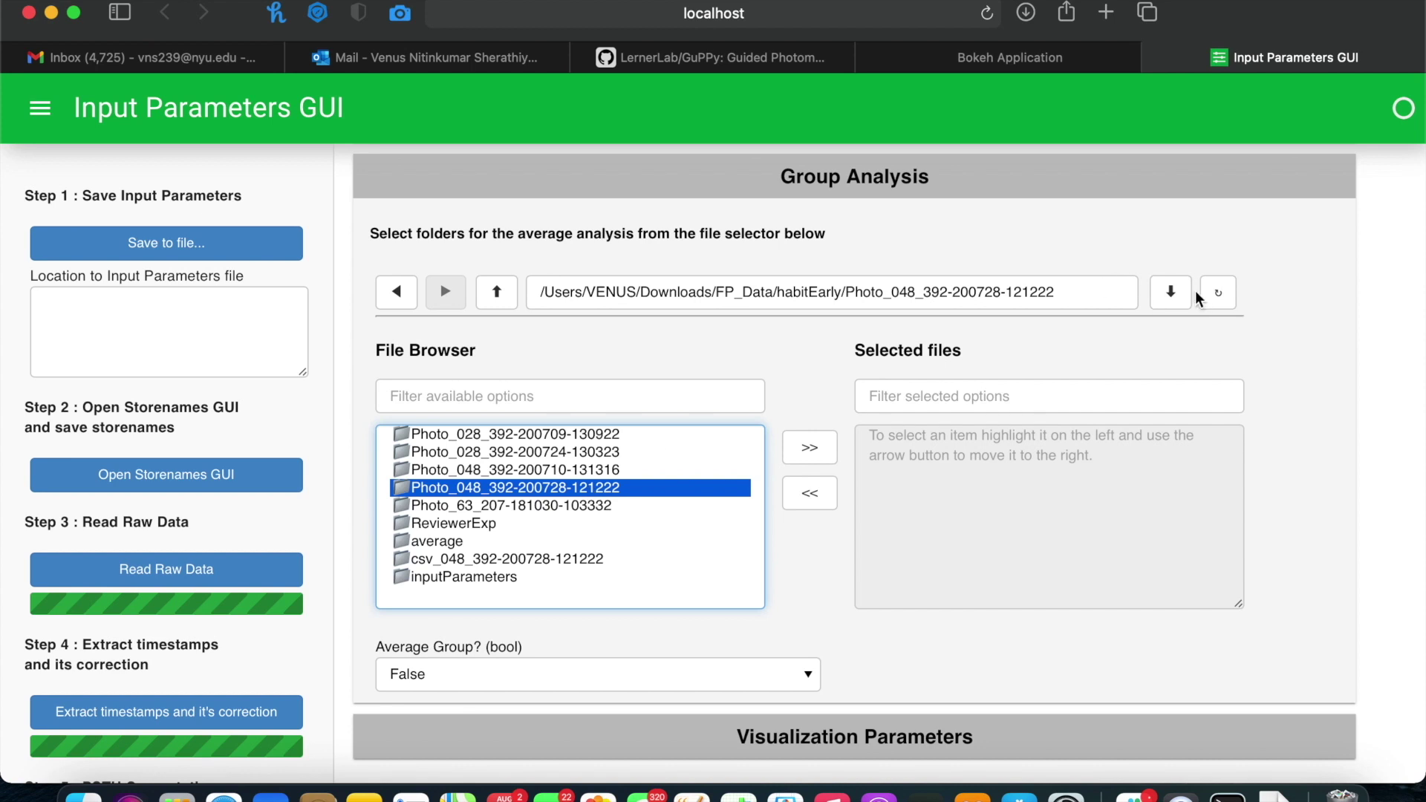
left_click(1170, 291)
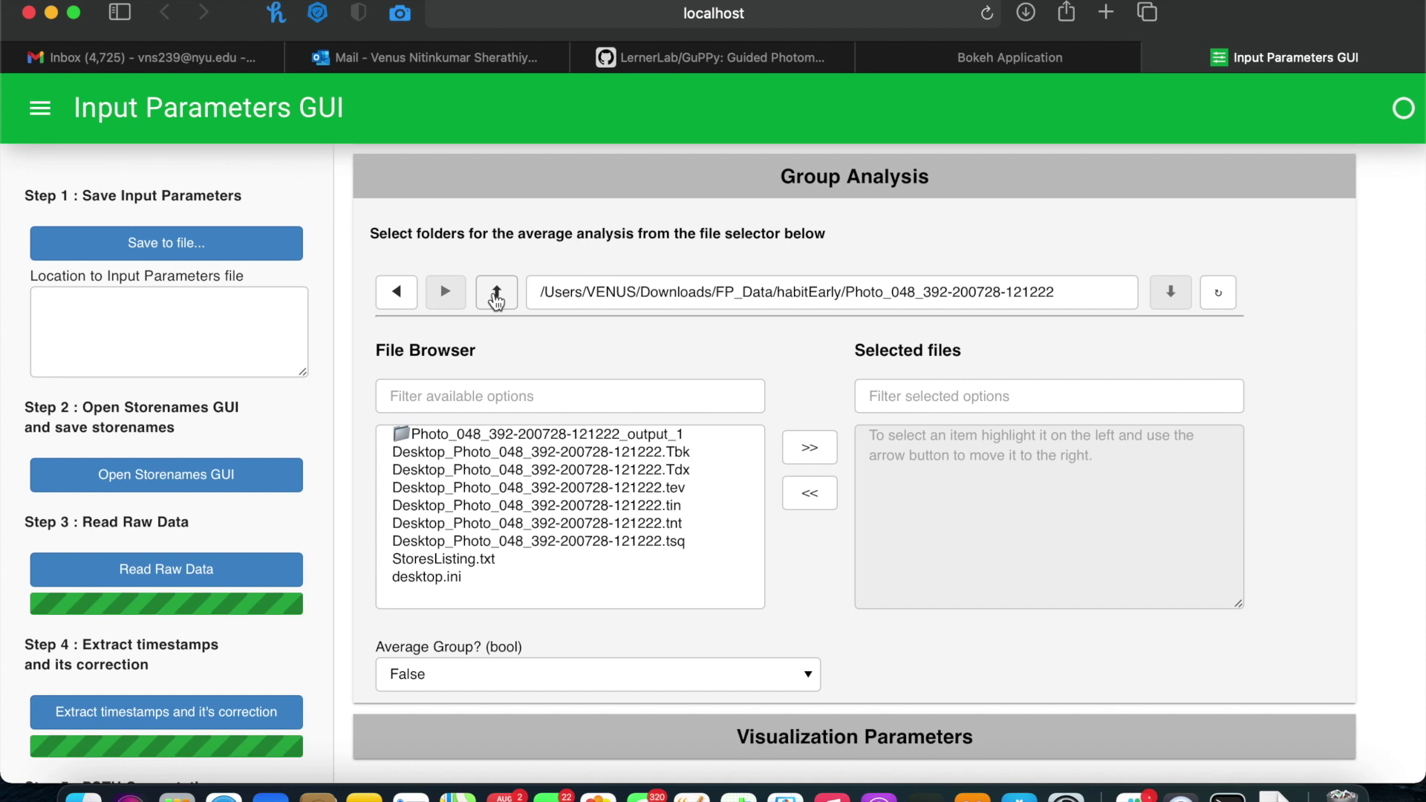
left_click(496, 293)
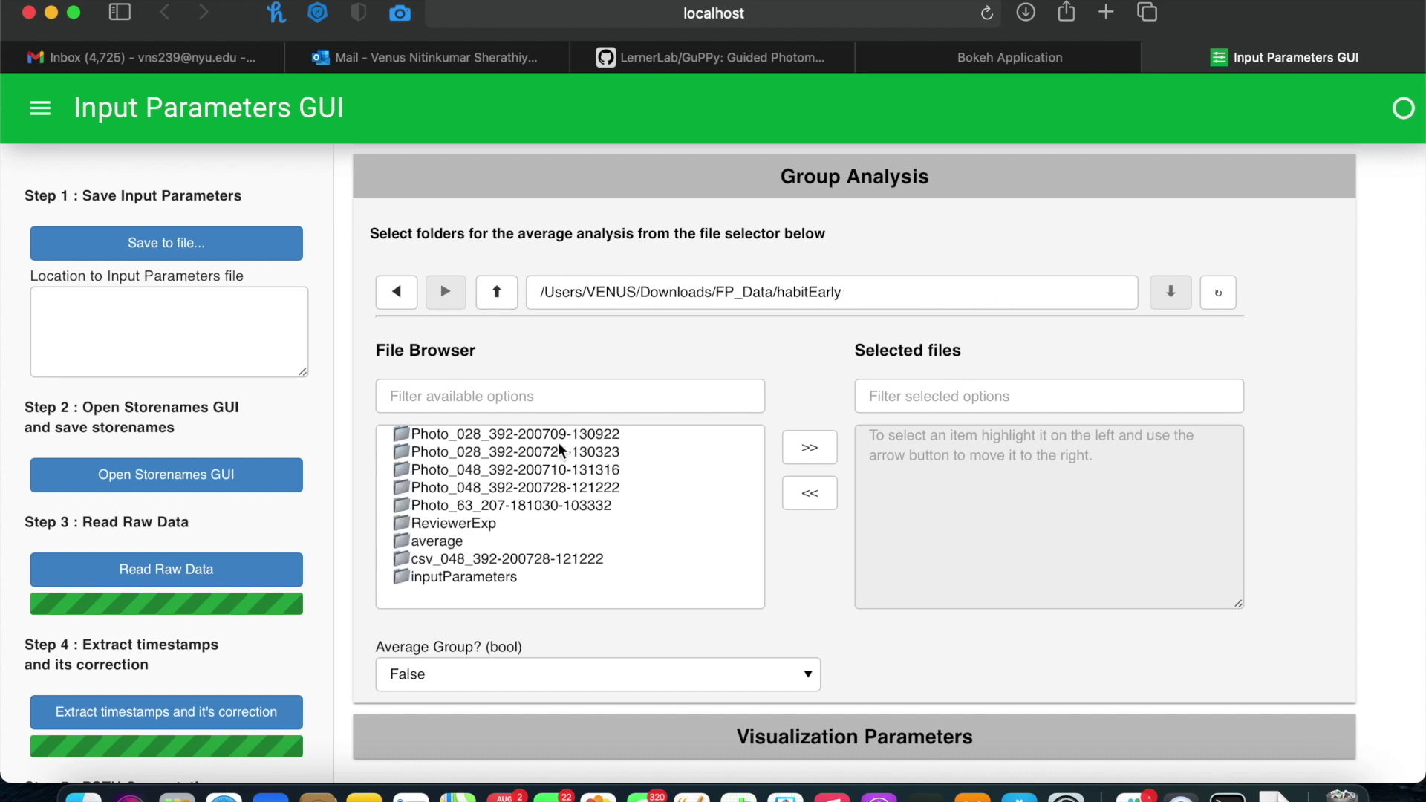
left_click(565, 506)
left_click(1177, 296)
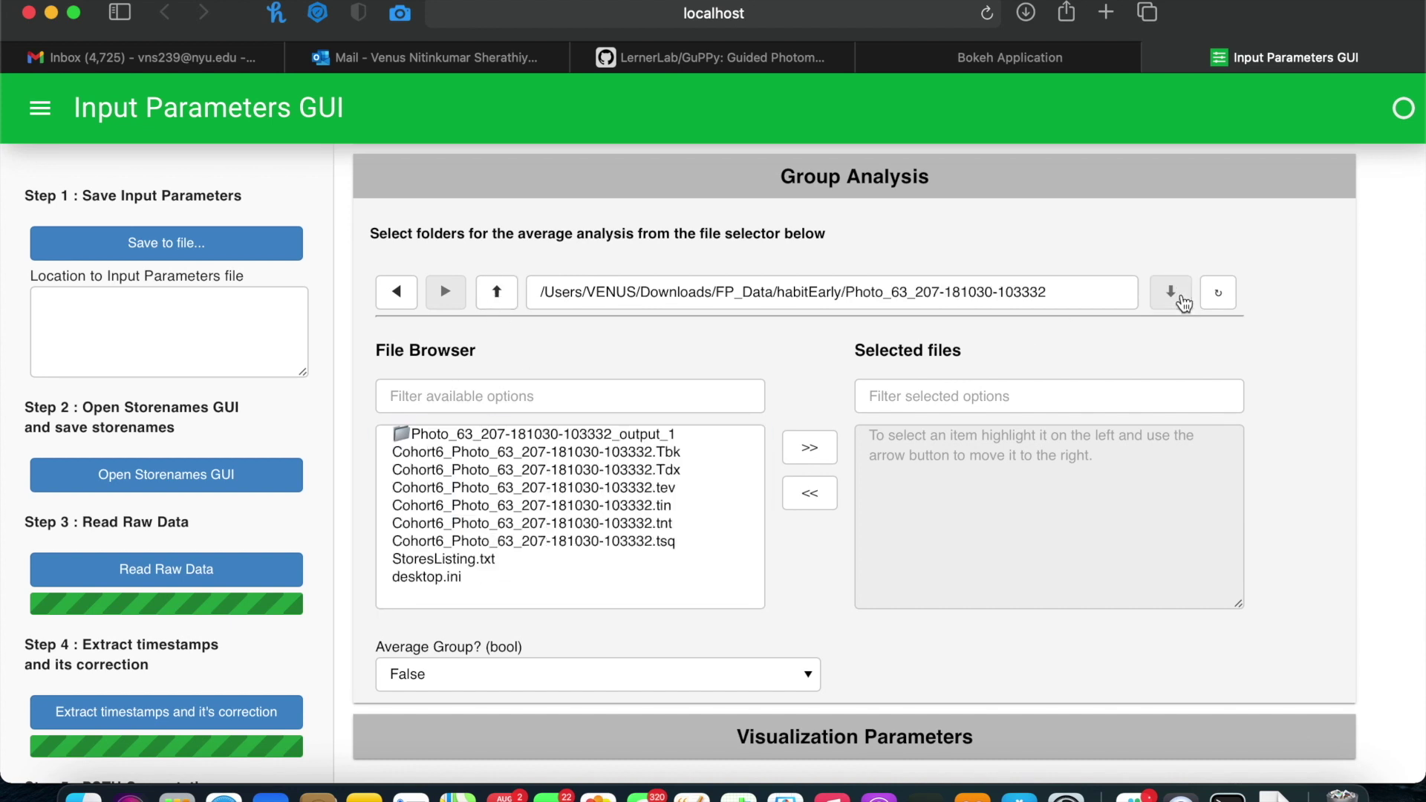
left_click(497, 293)
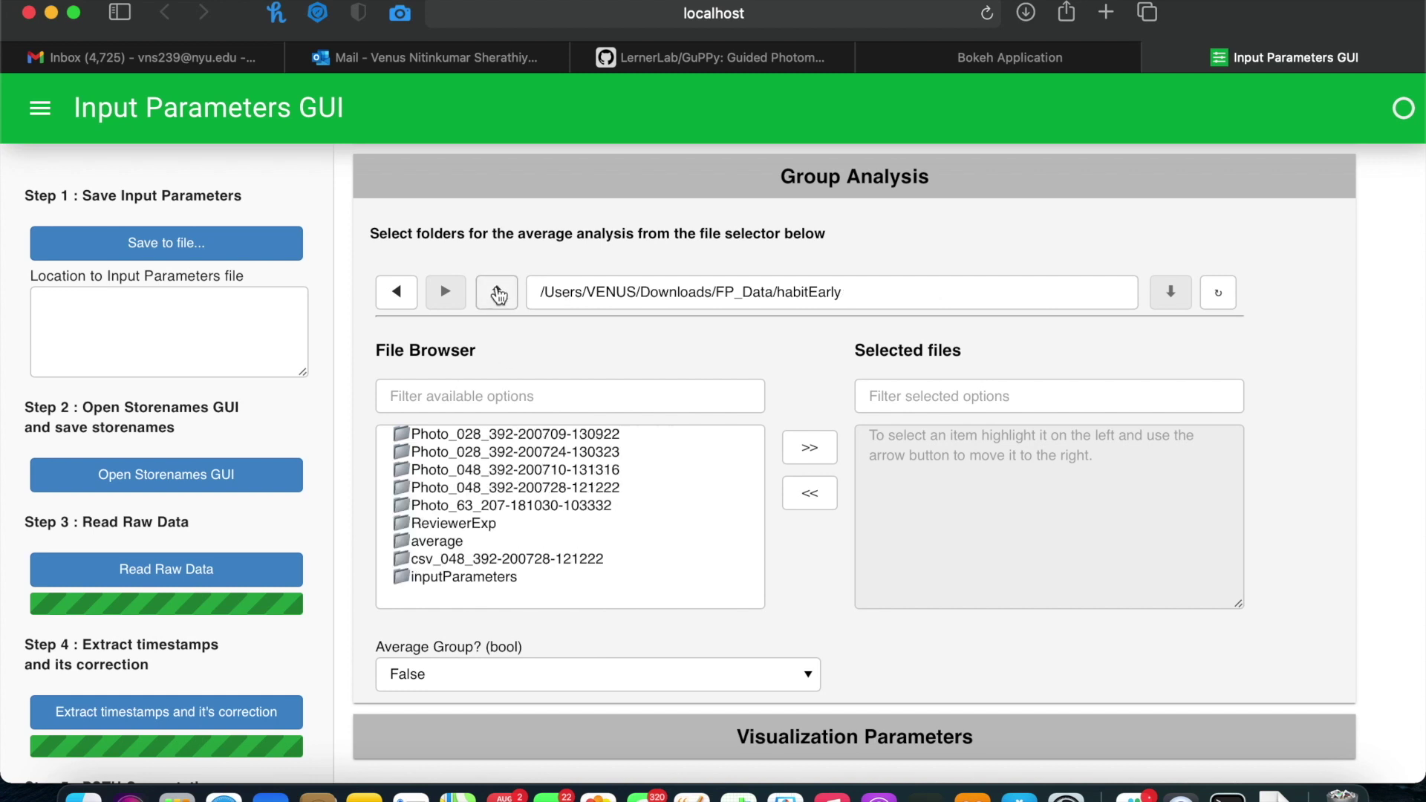
Move both Photo folders into Selected files with >>.
left_click(557, 491)
left_click(558, 506, "shift")
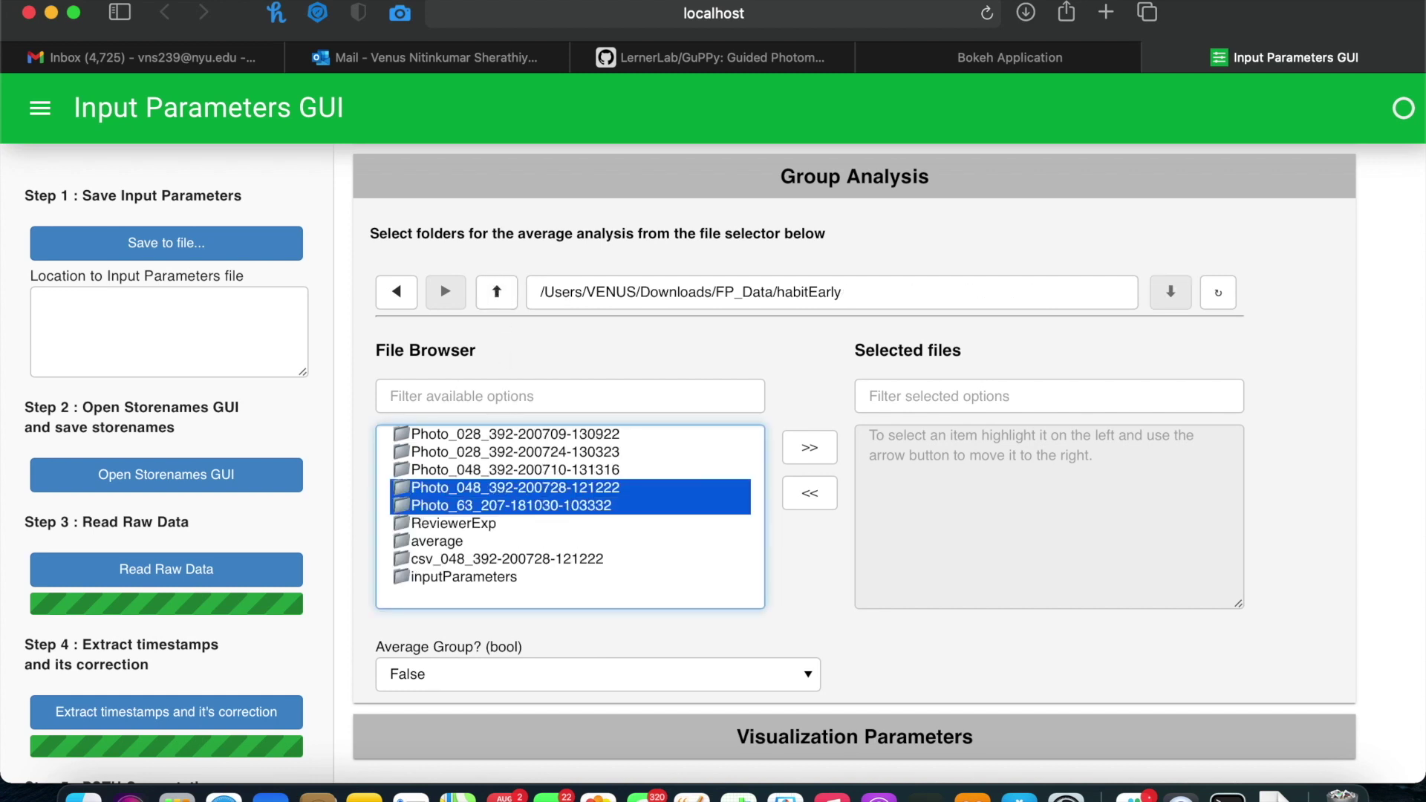
left_click(809, 450)
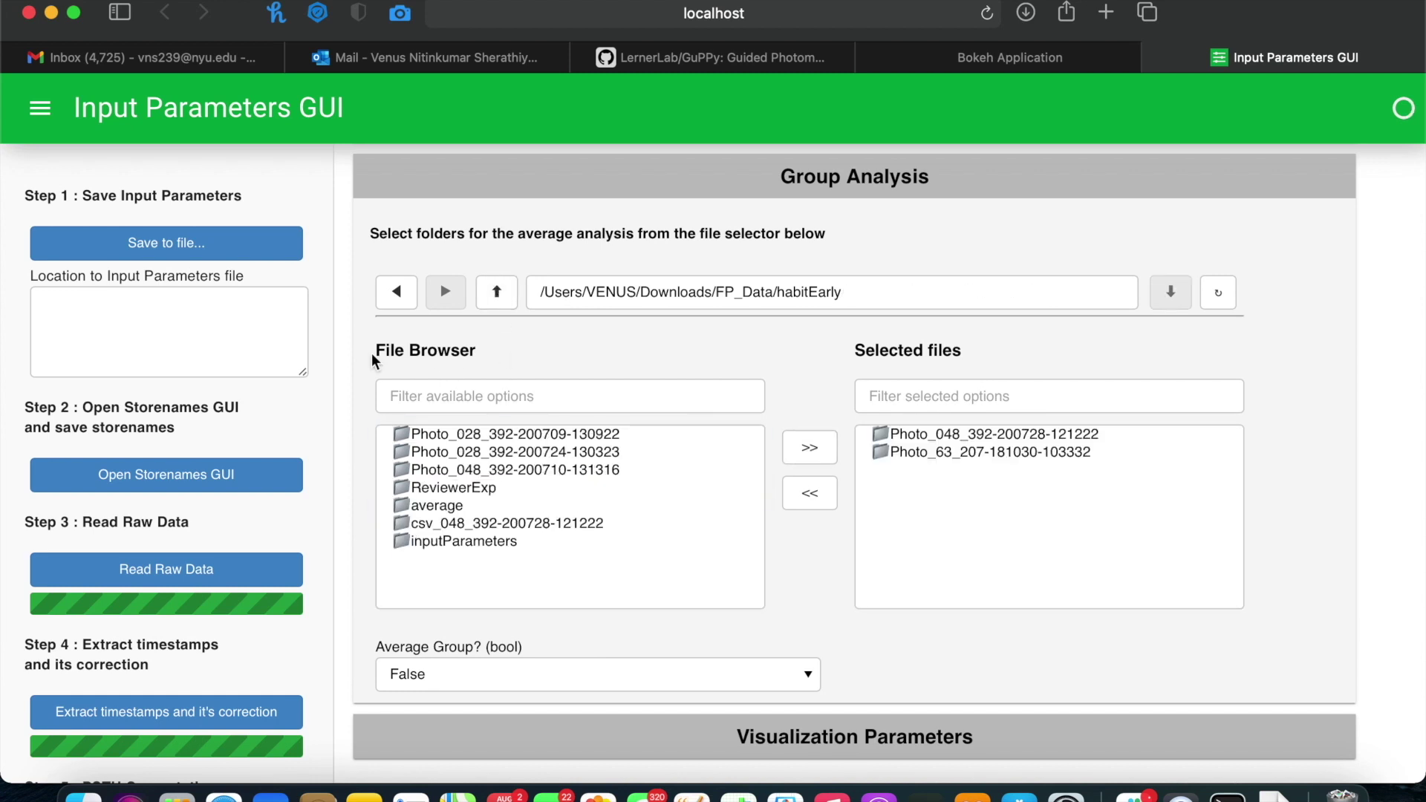
Save inputParameters.json to habitEarly's inputParameters folder and set Average Group to True.
left_click(205, 251)
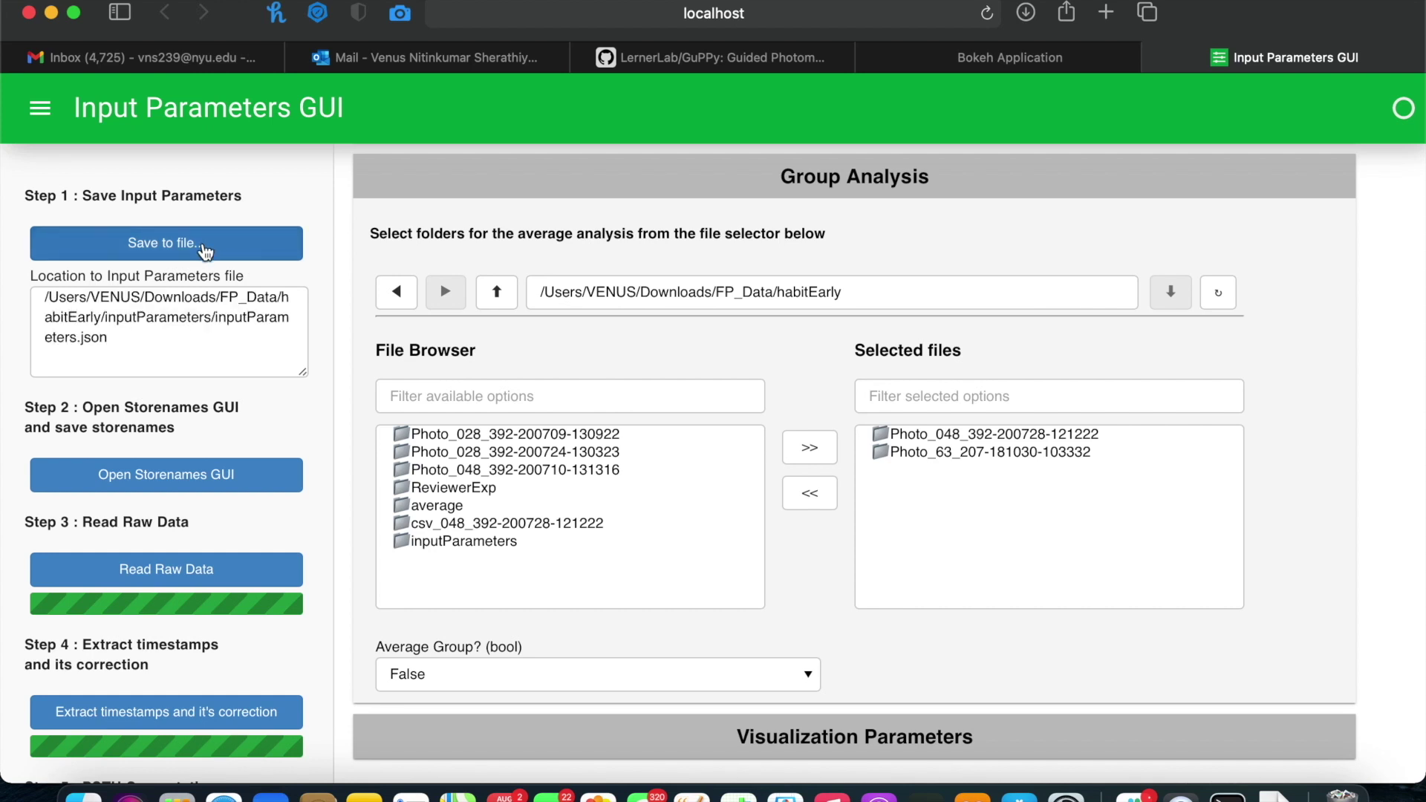
left_click(436, 671)
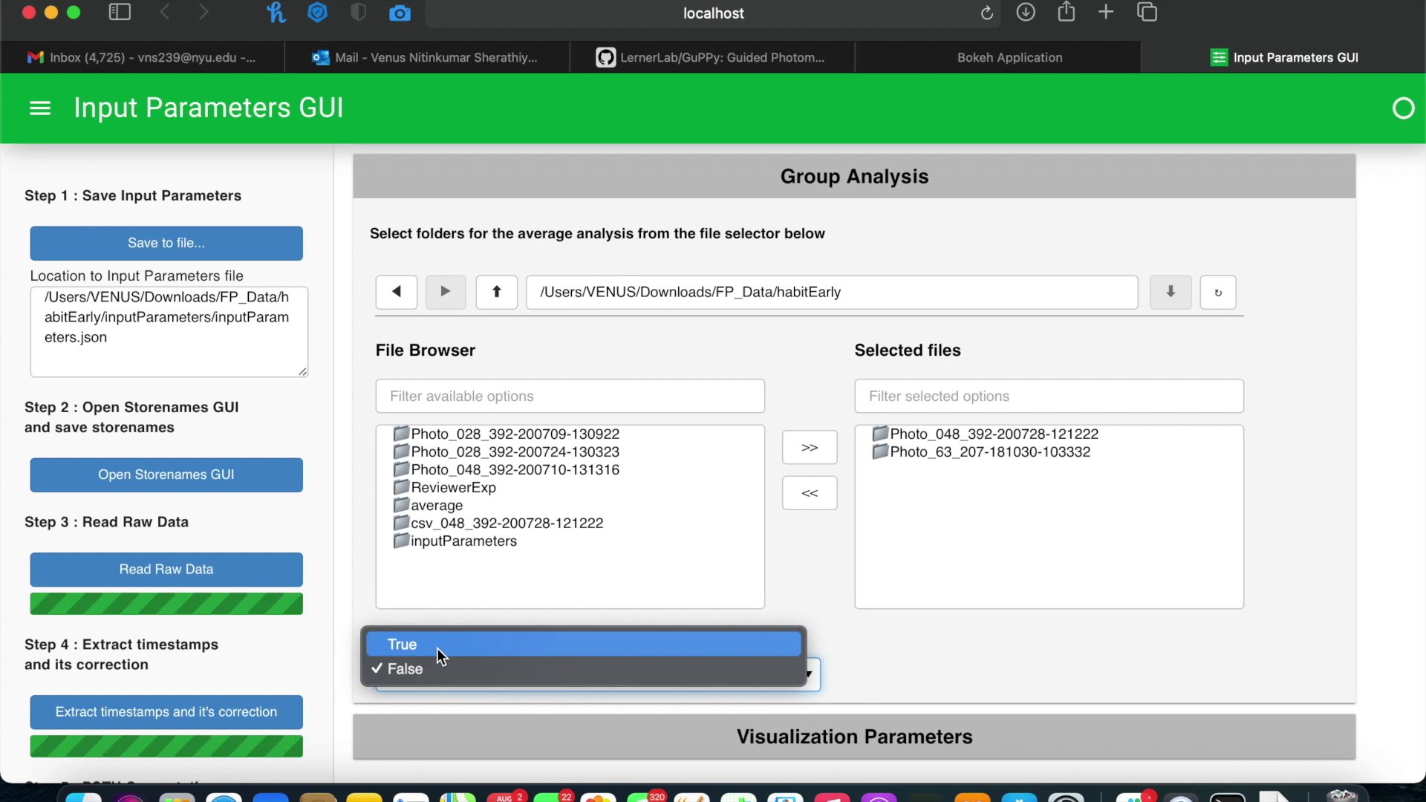
left_click(437, 647)
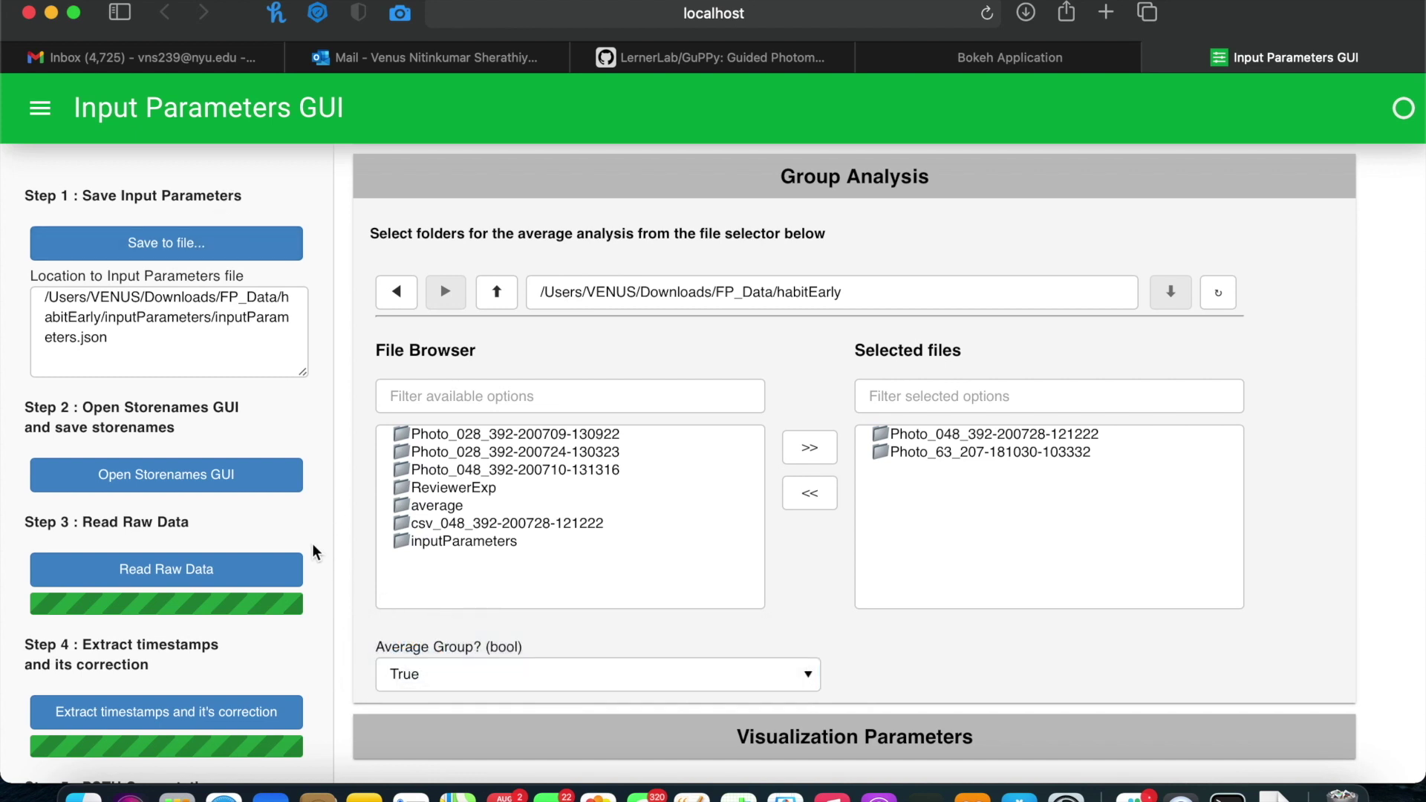
scroll(324, 579, "down", 5)
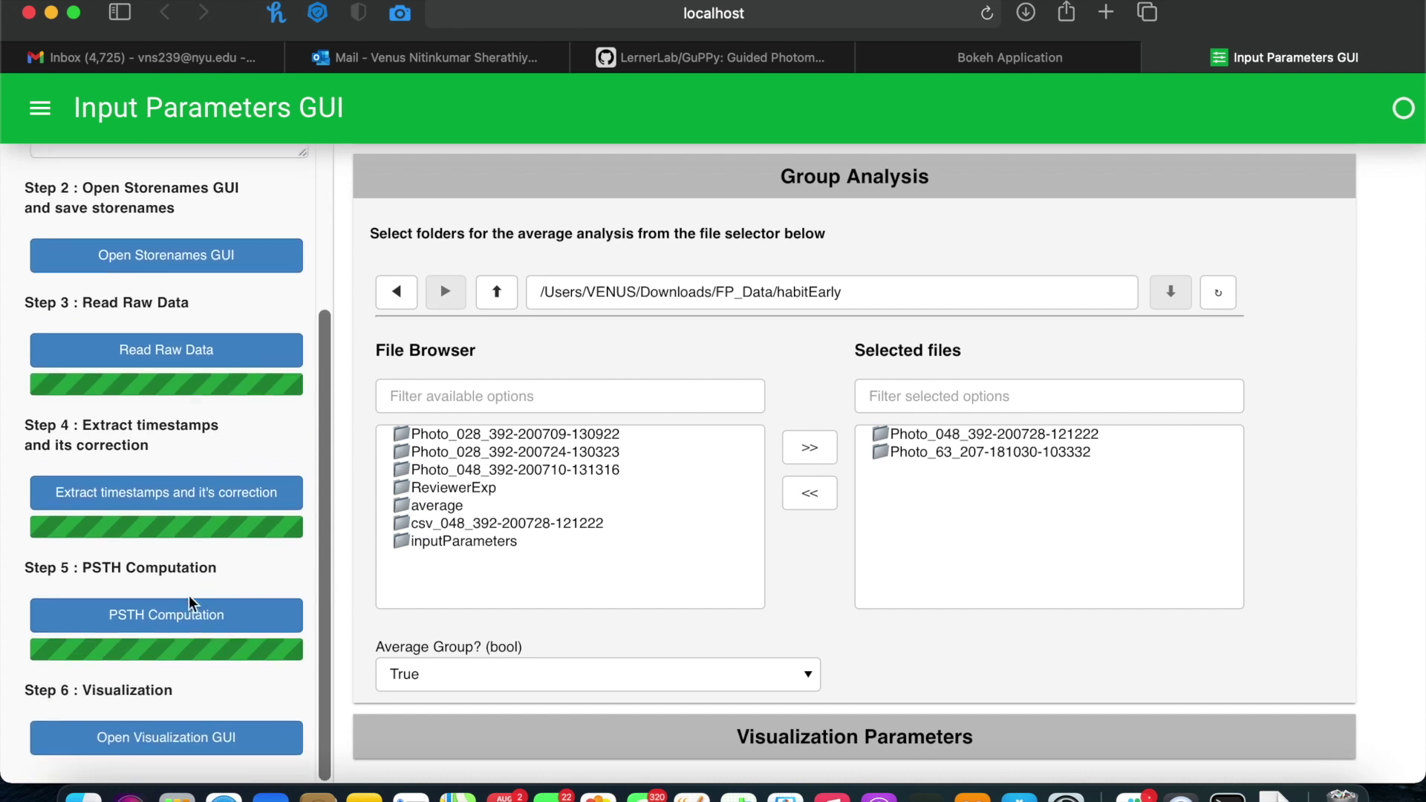
Run the group PSTH Computation and watch the terminal until it finishes.
left_click(173, 620)
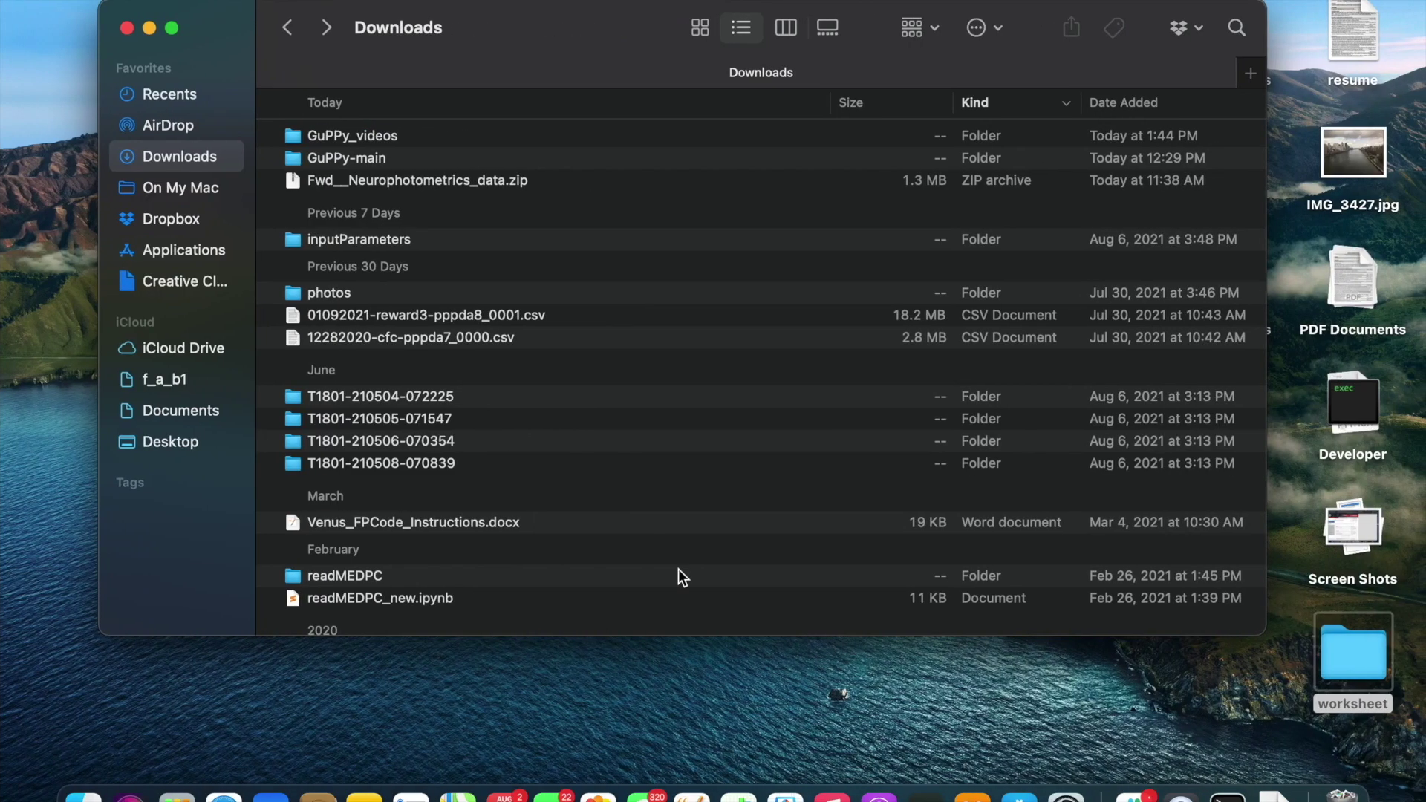
key("ctrl+Left")
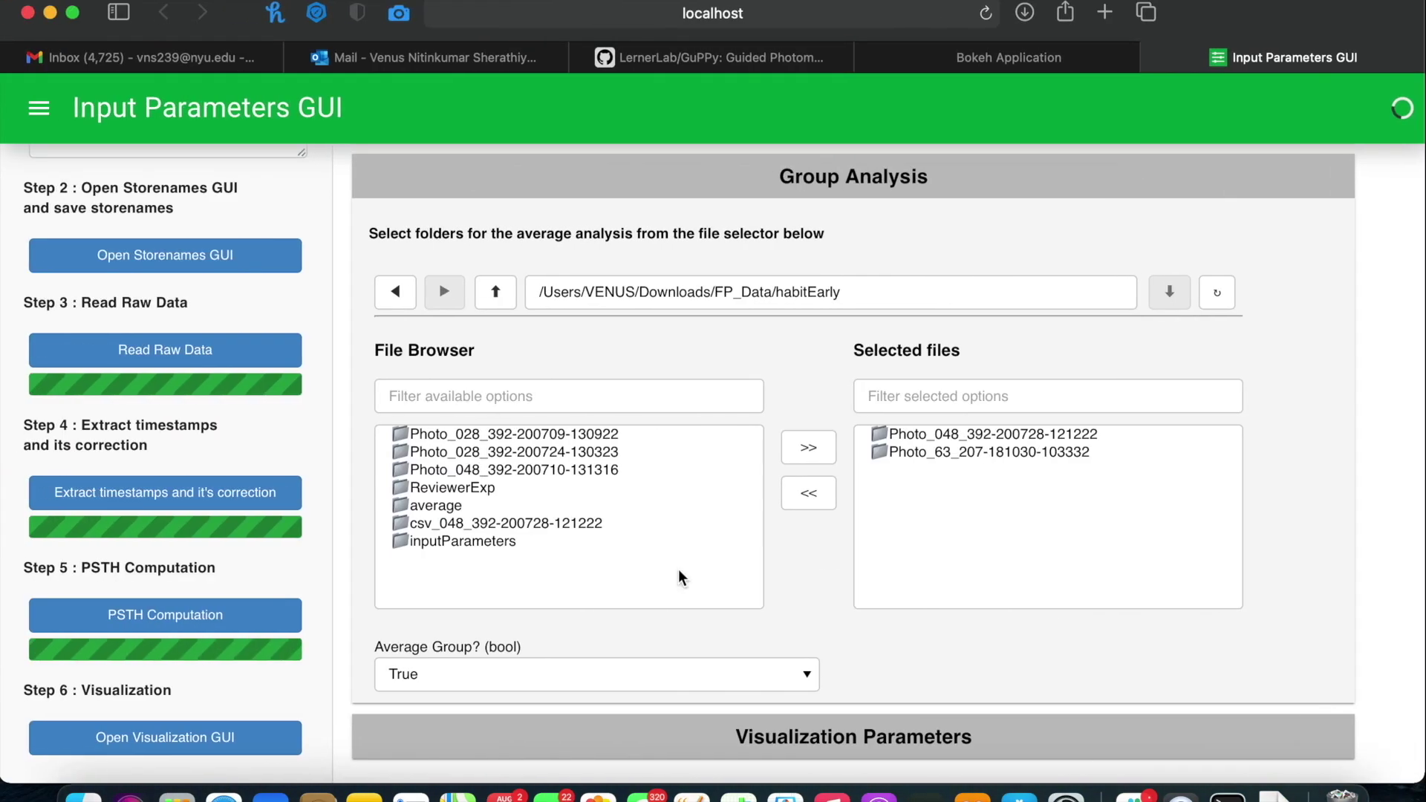
left_click(1227, 793)
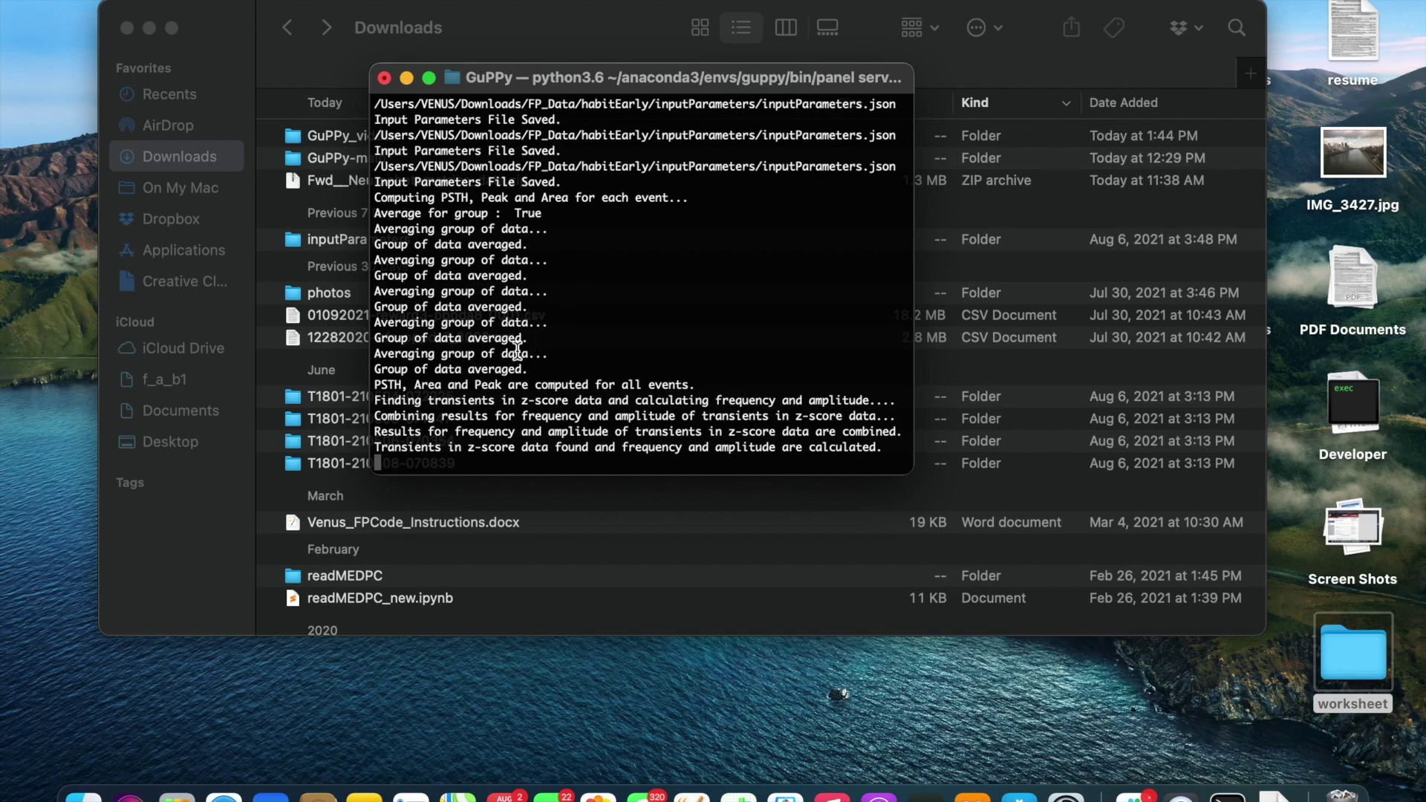
key("ctrl+Right")
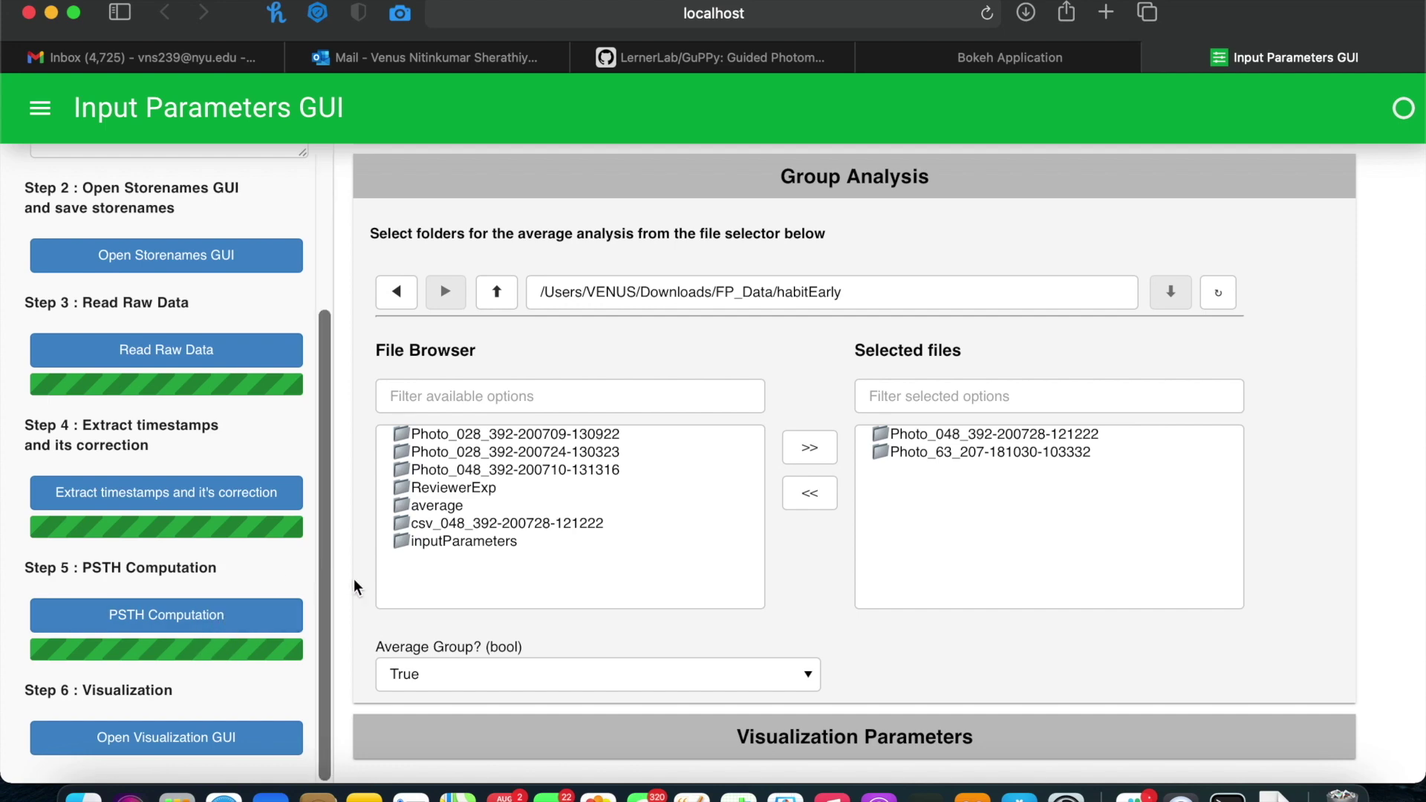
key("super+Tab")
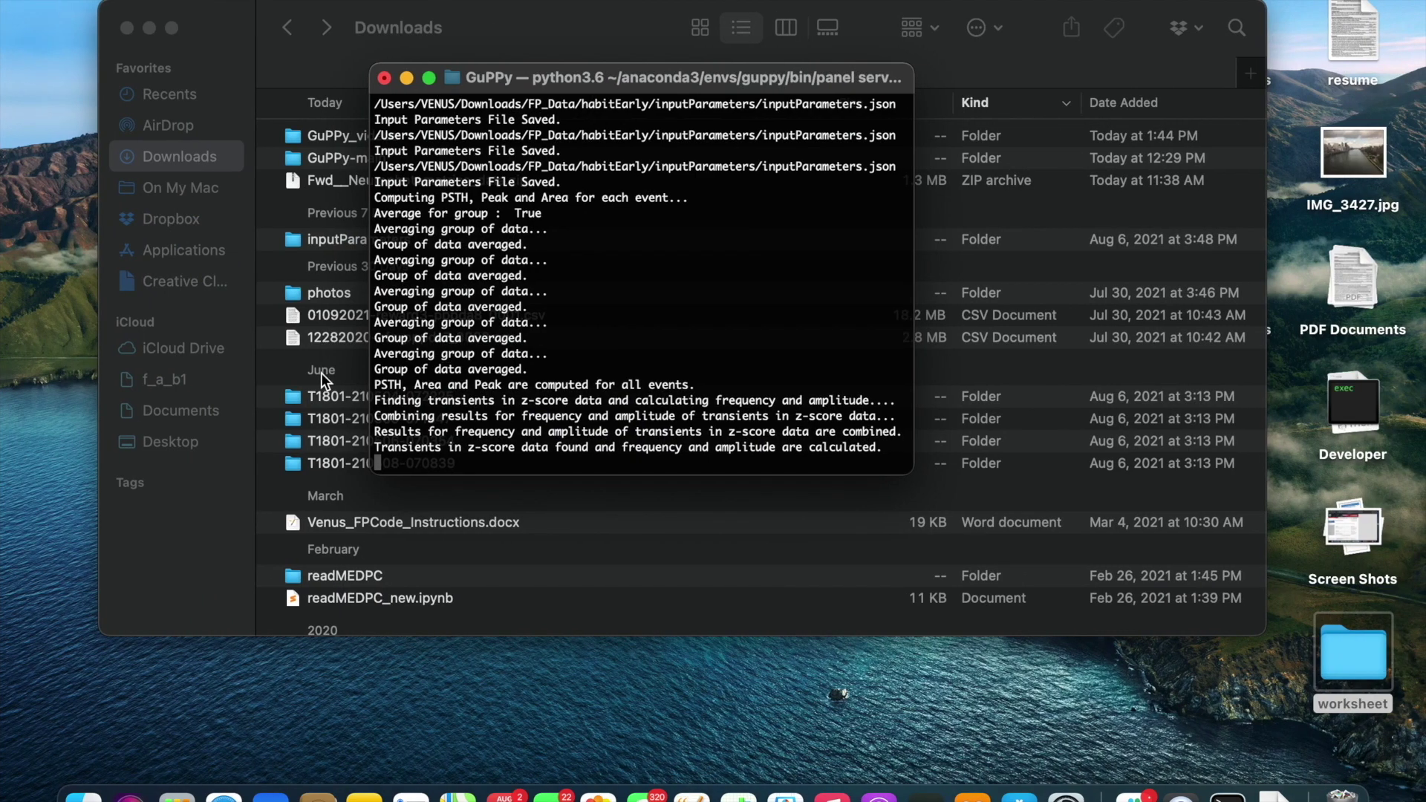
key("super+Tab")
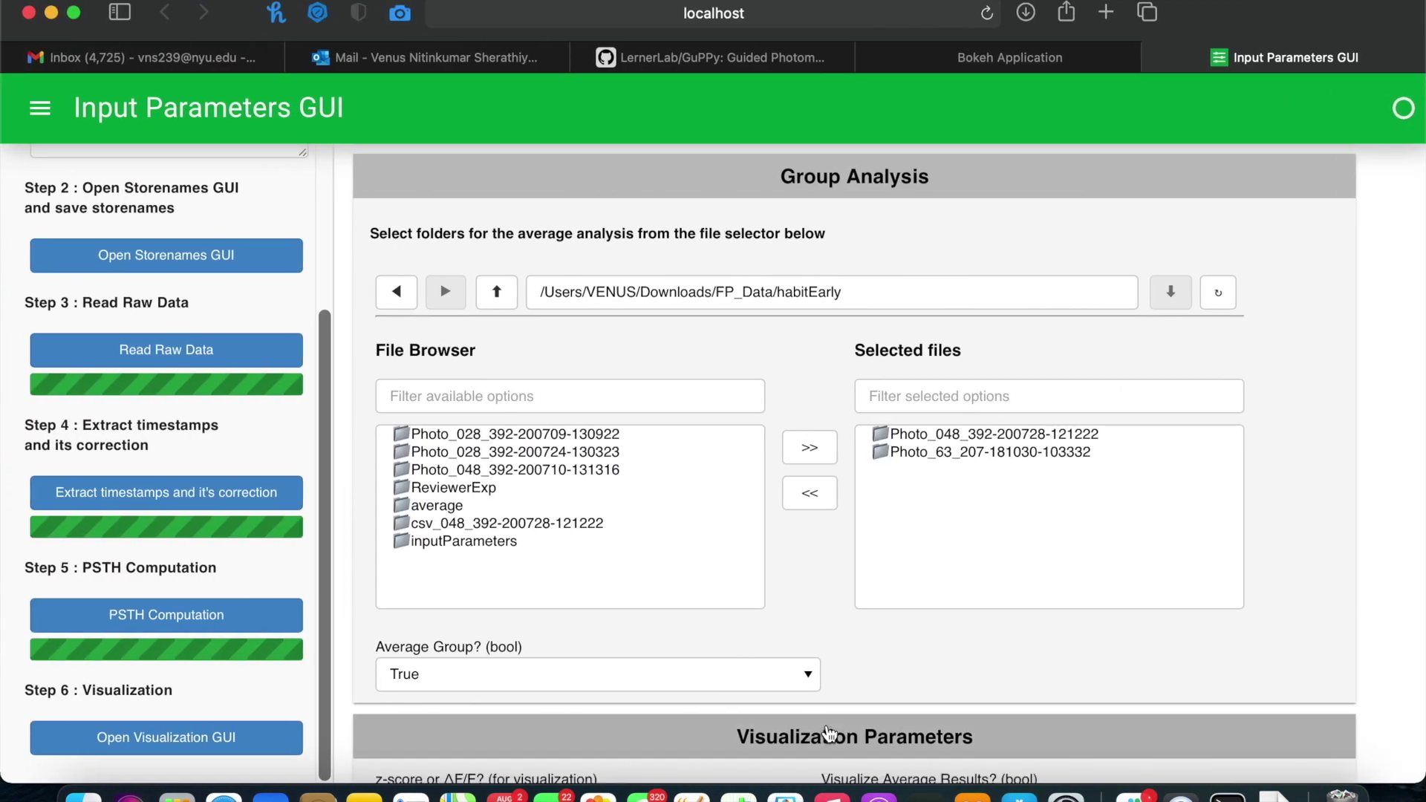
scroll(799, 596, "down", 2)
scroll(799, 595, "down", 1)
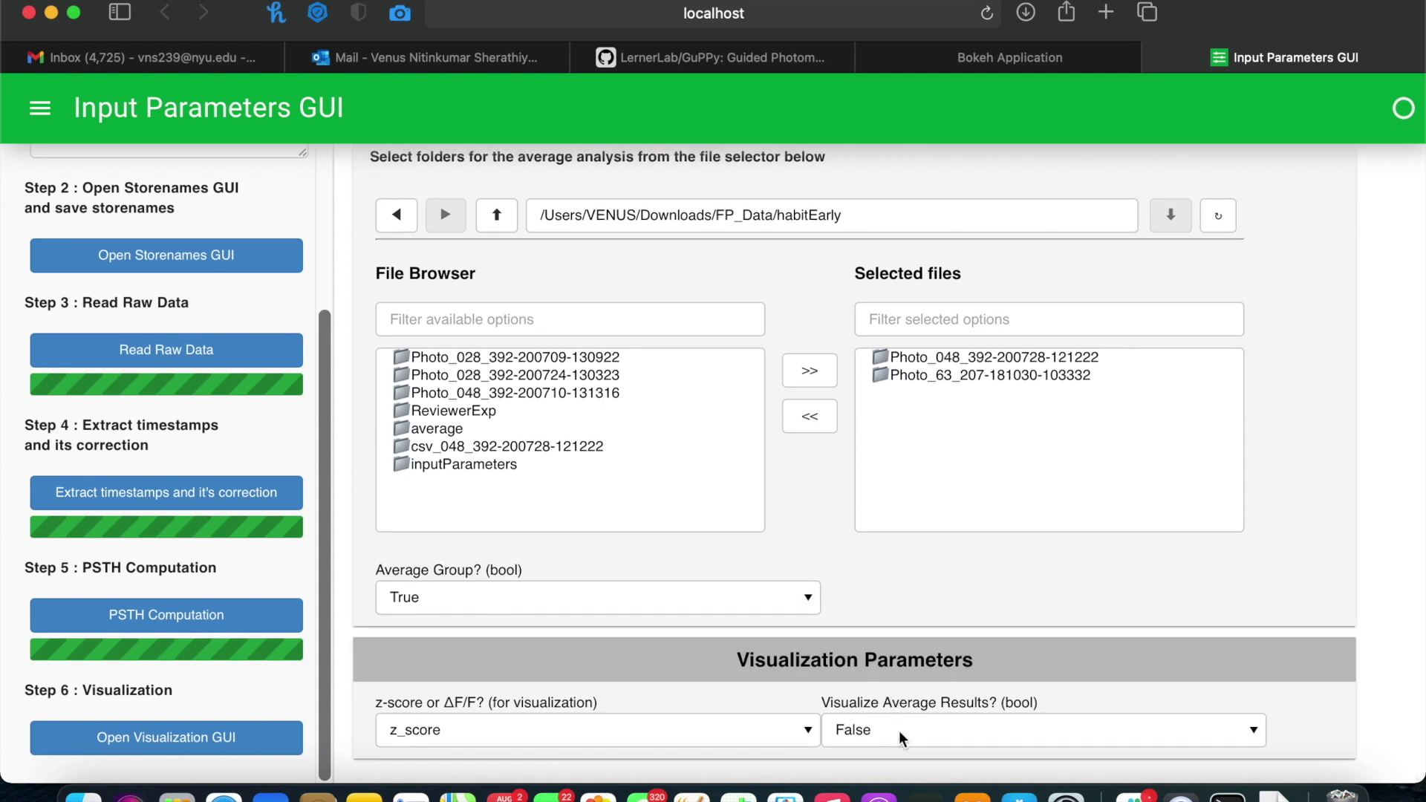
Set Visualize Average Results to True and launch the Visualization GUI.
left_click(899, 731)
left_click(892, 703)
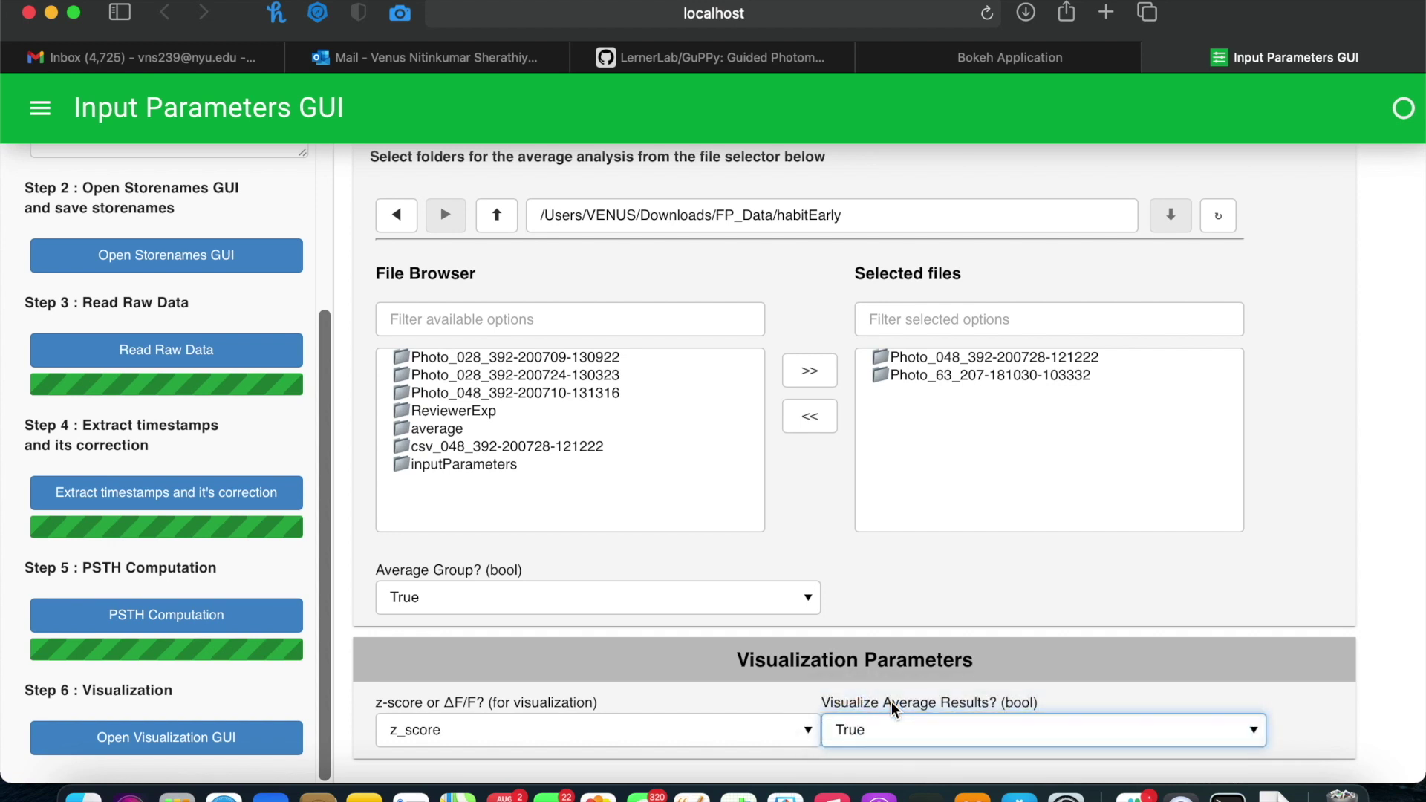
scroll(243, 273, "up", 5)
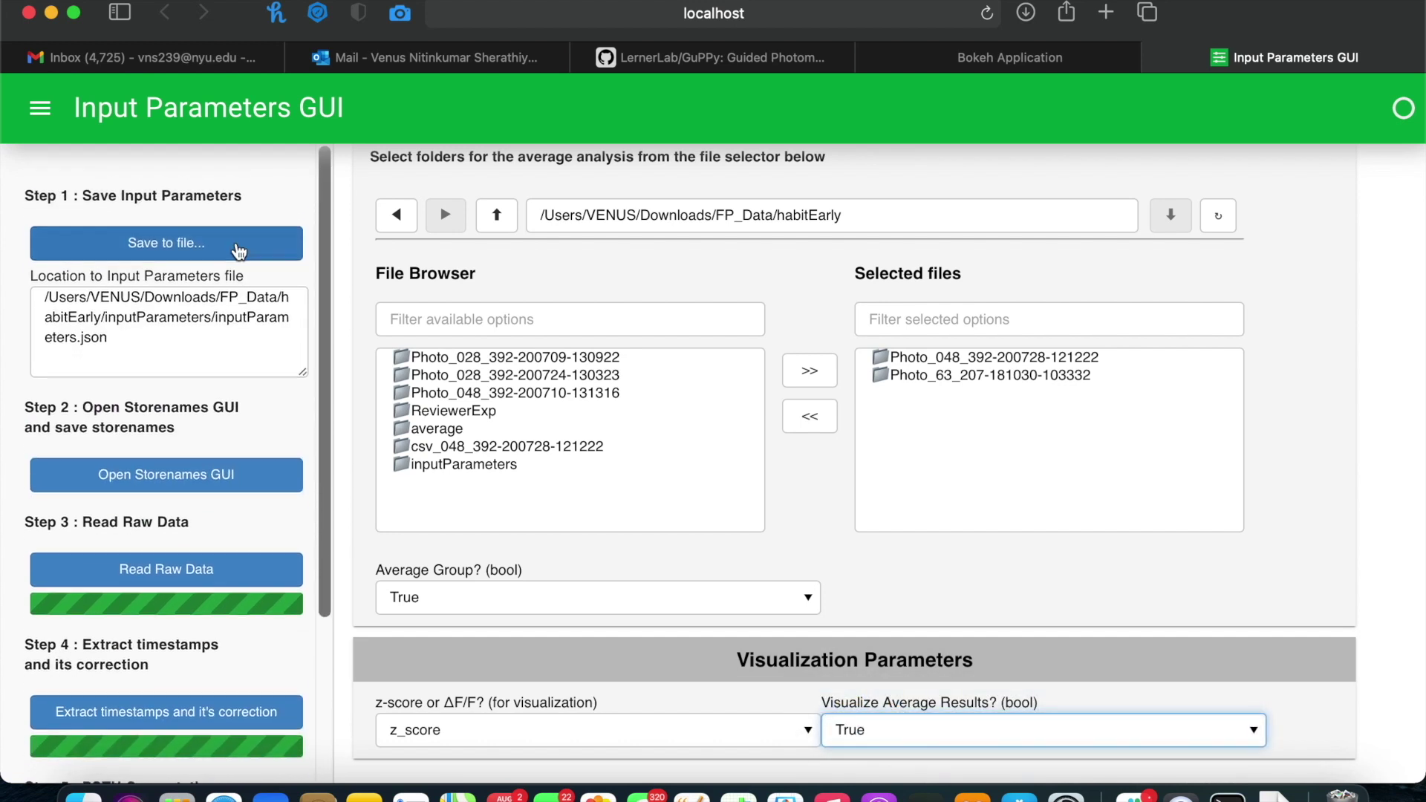
scroll(280, 446, "down", 5)
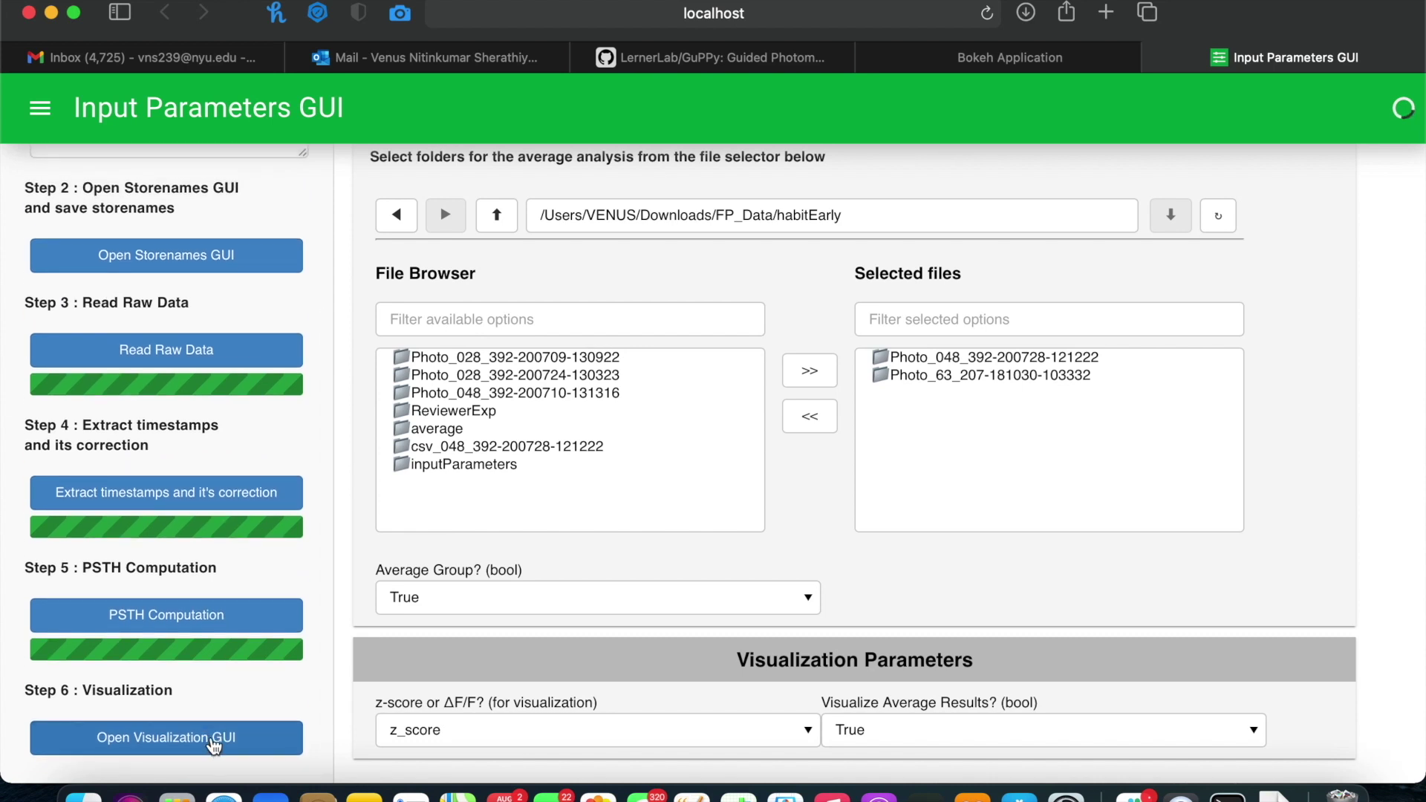
left_click(214, 738)
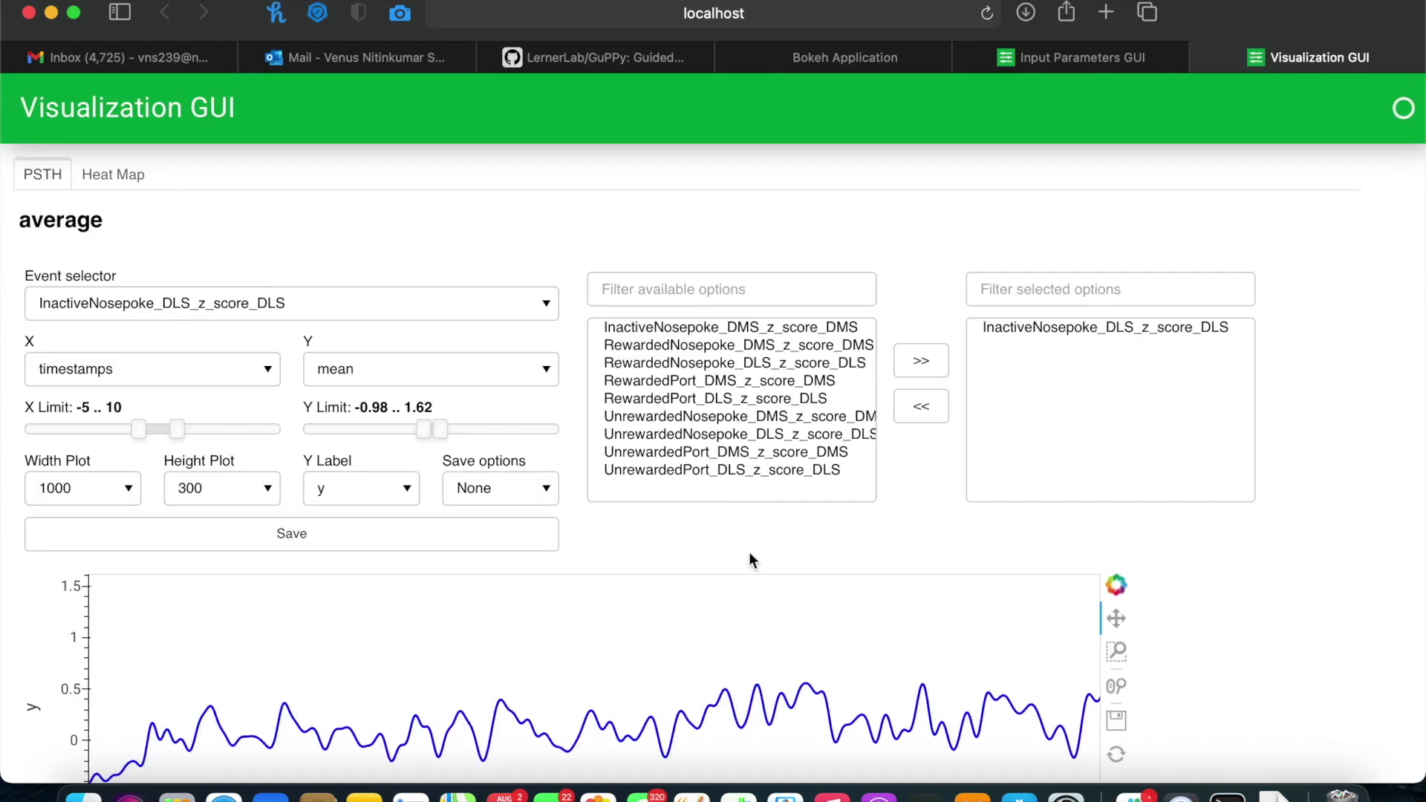
Replace InactiveNosepoke_DLS with RewardedNosepoke_DMS and RewardedNosepoke_DLS in the selected options.
left_click(1026, 327)
left_click(920, 406)
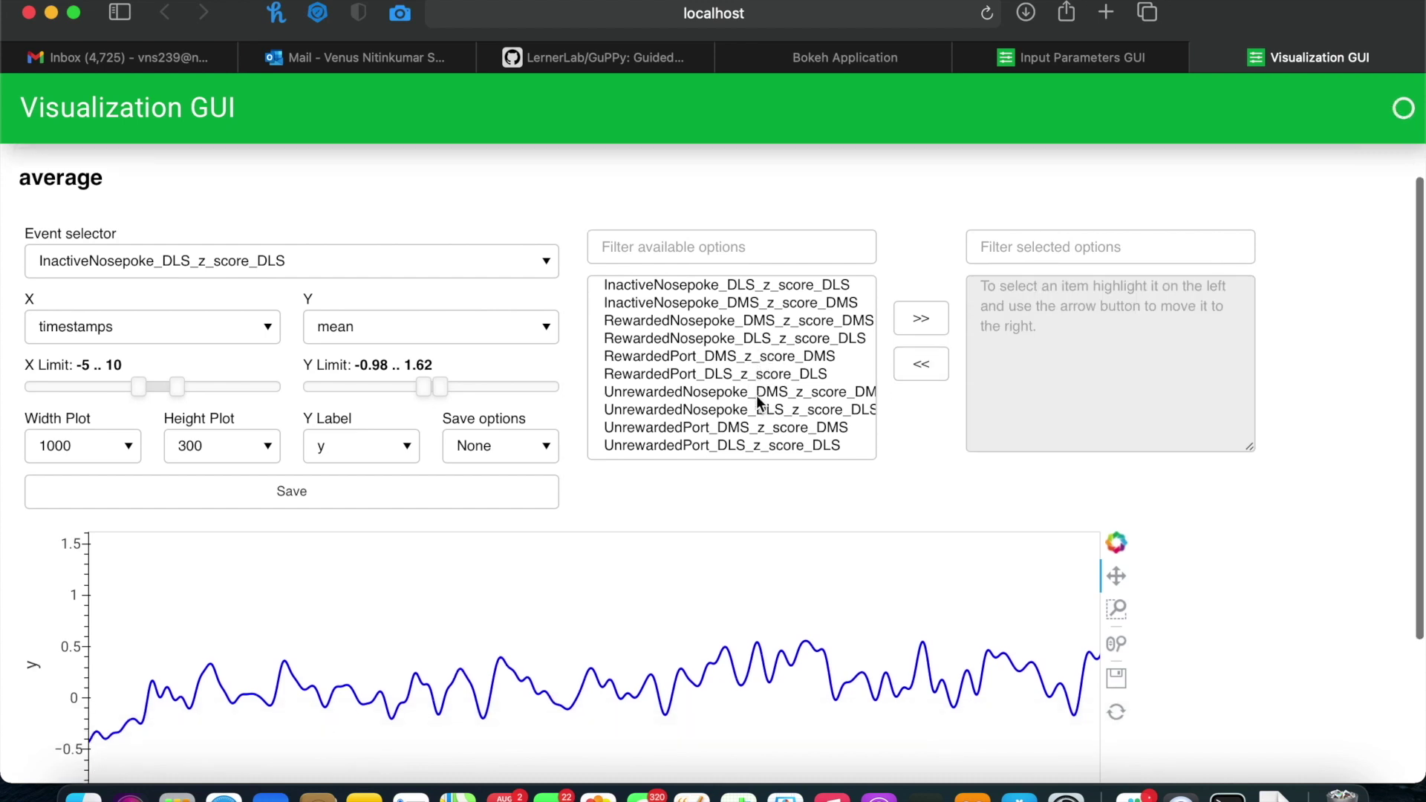
left_click(754, 371)
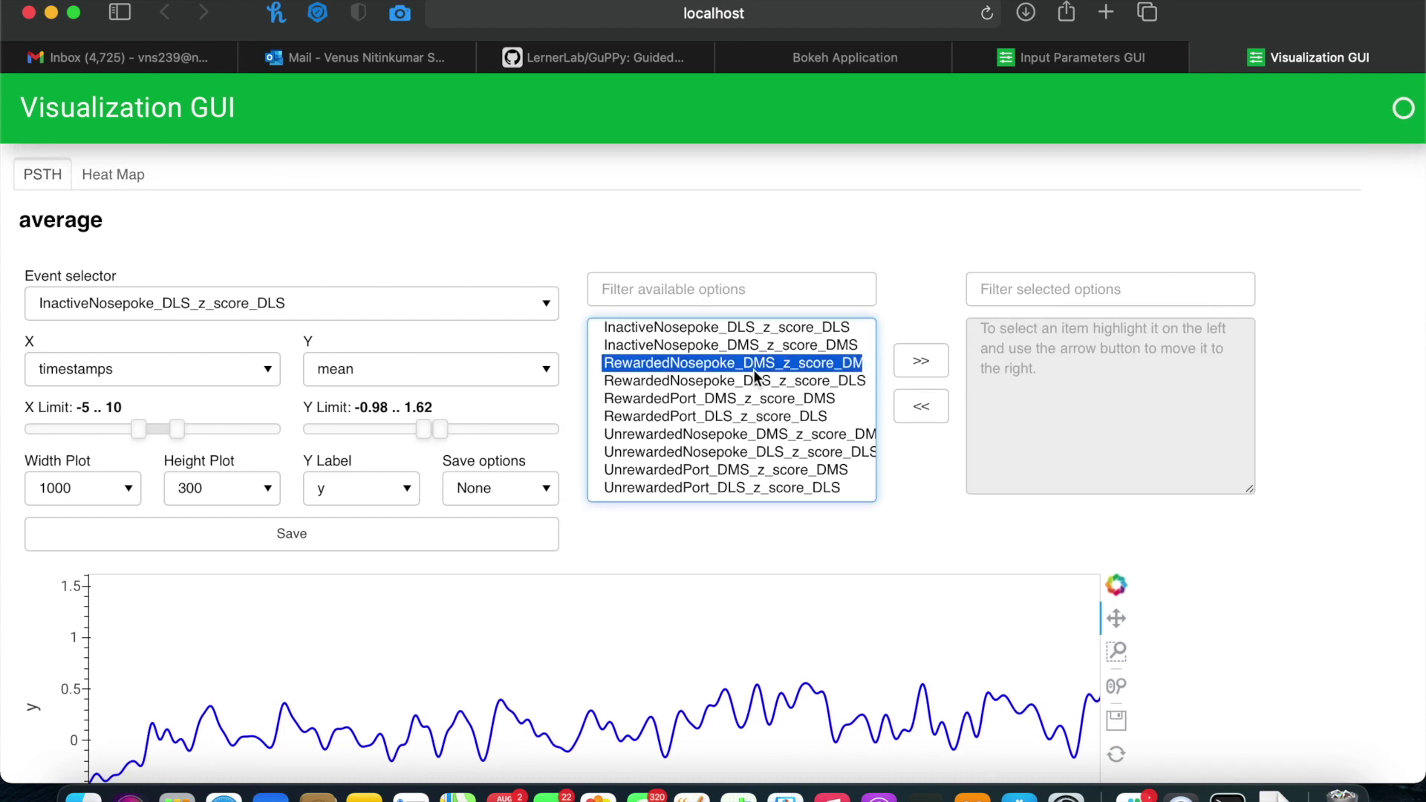
left_click(921, 360)
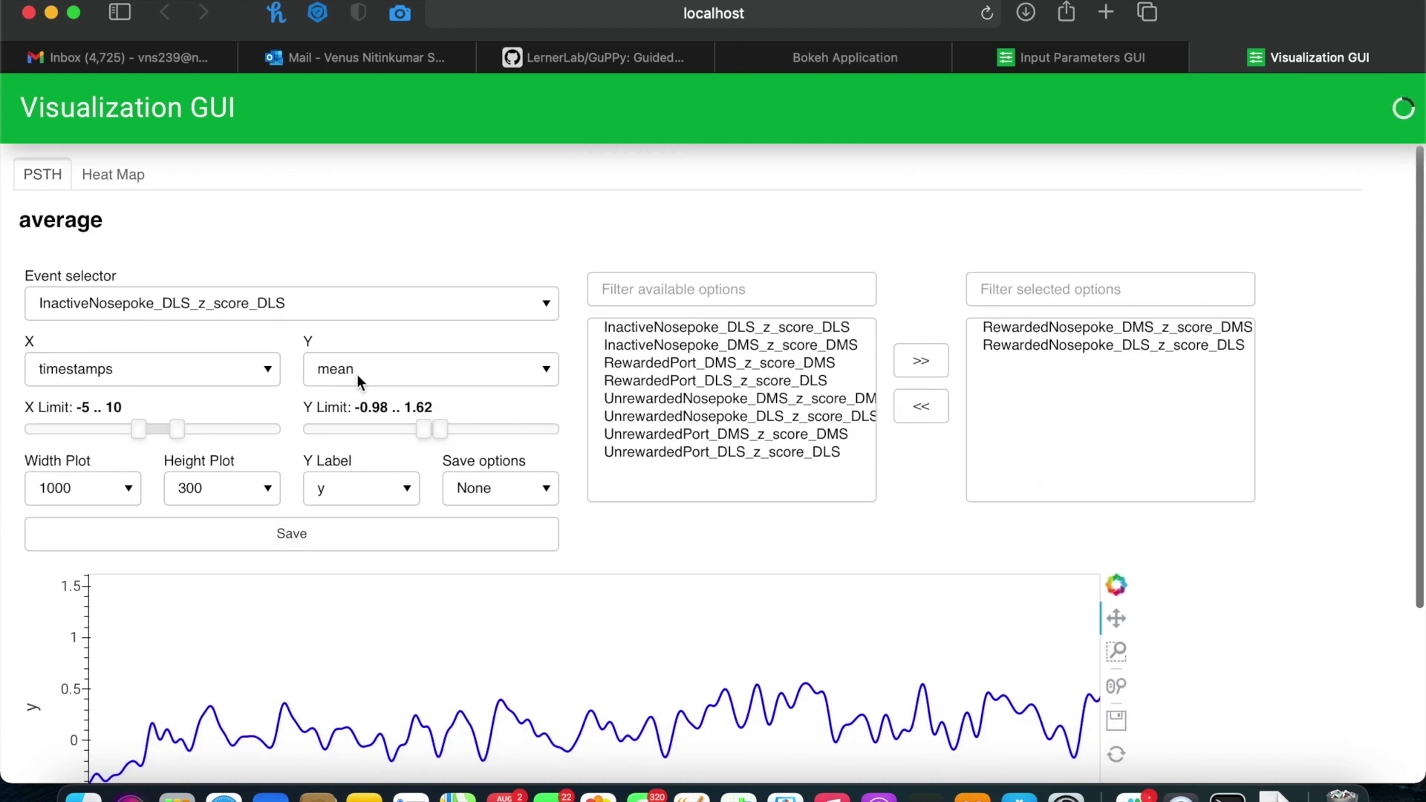
Plot the RewardedNosepoke_DMS average with the Y limit set to -2.20 to 4.10.
left_click(398, 309)
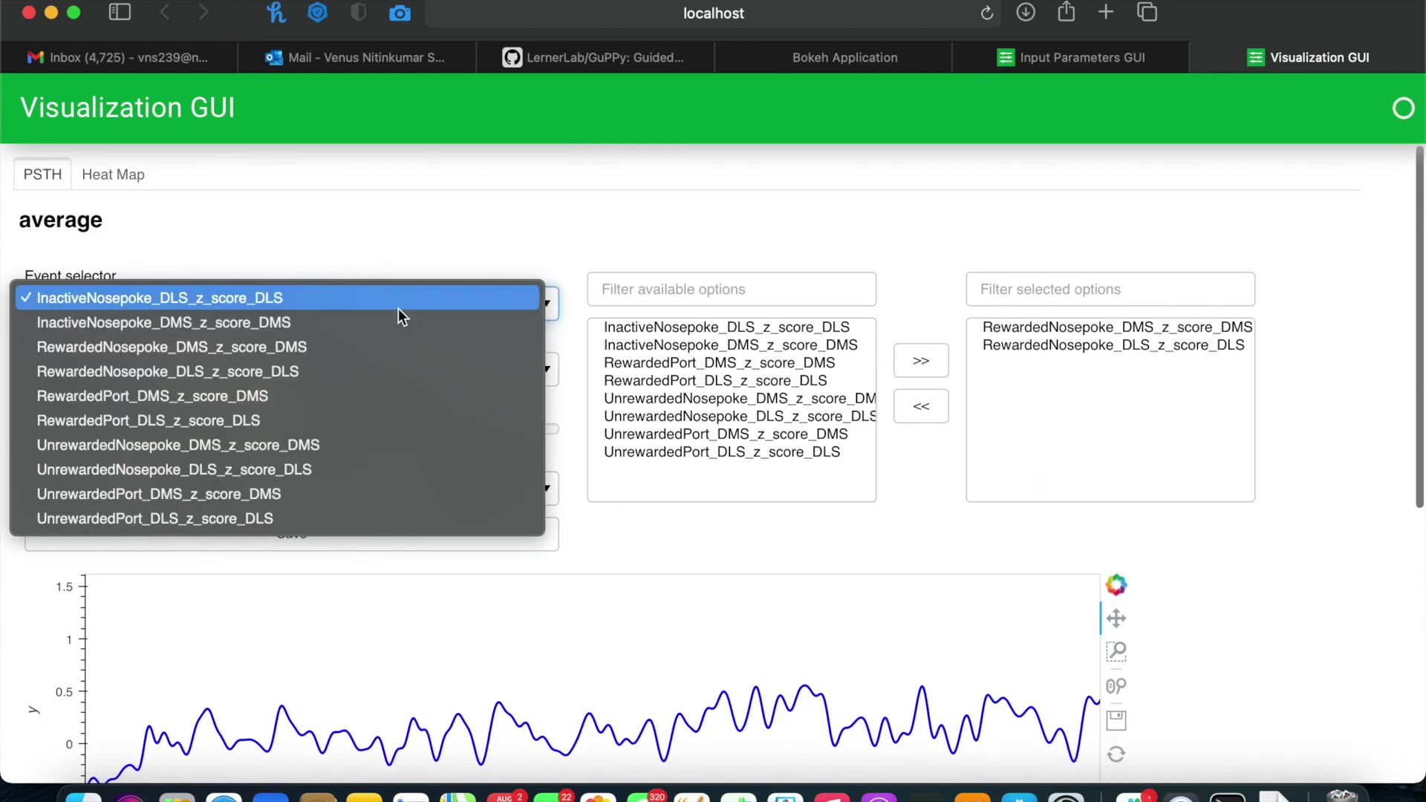
left_click(353, 395)
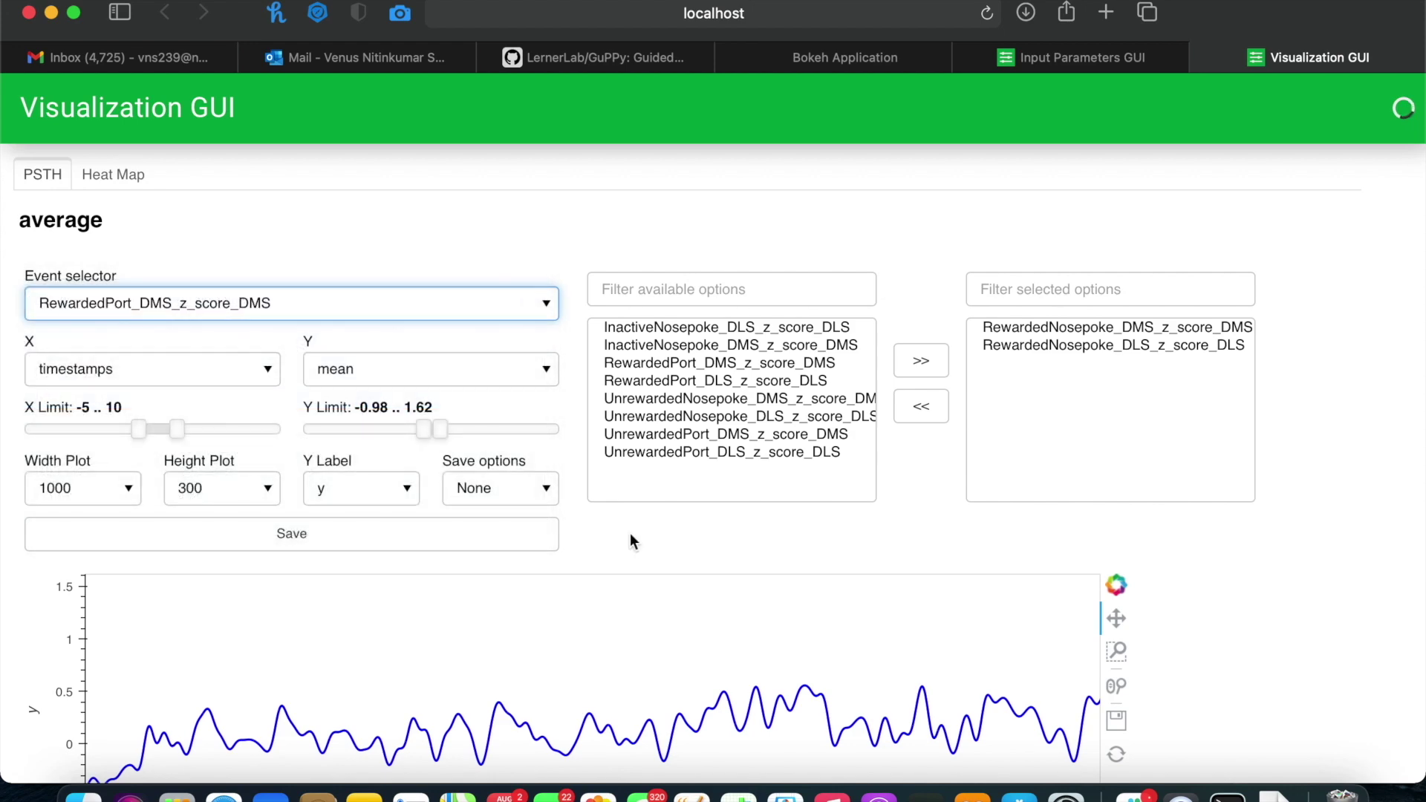
scroll(634, 544, "down", 1)
scroll(634, 544, "down", 3)
scroll(635, 543, "down", 2)
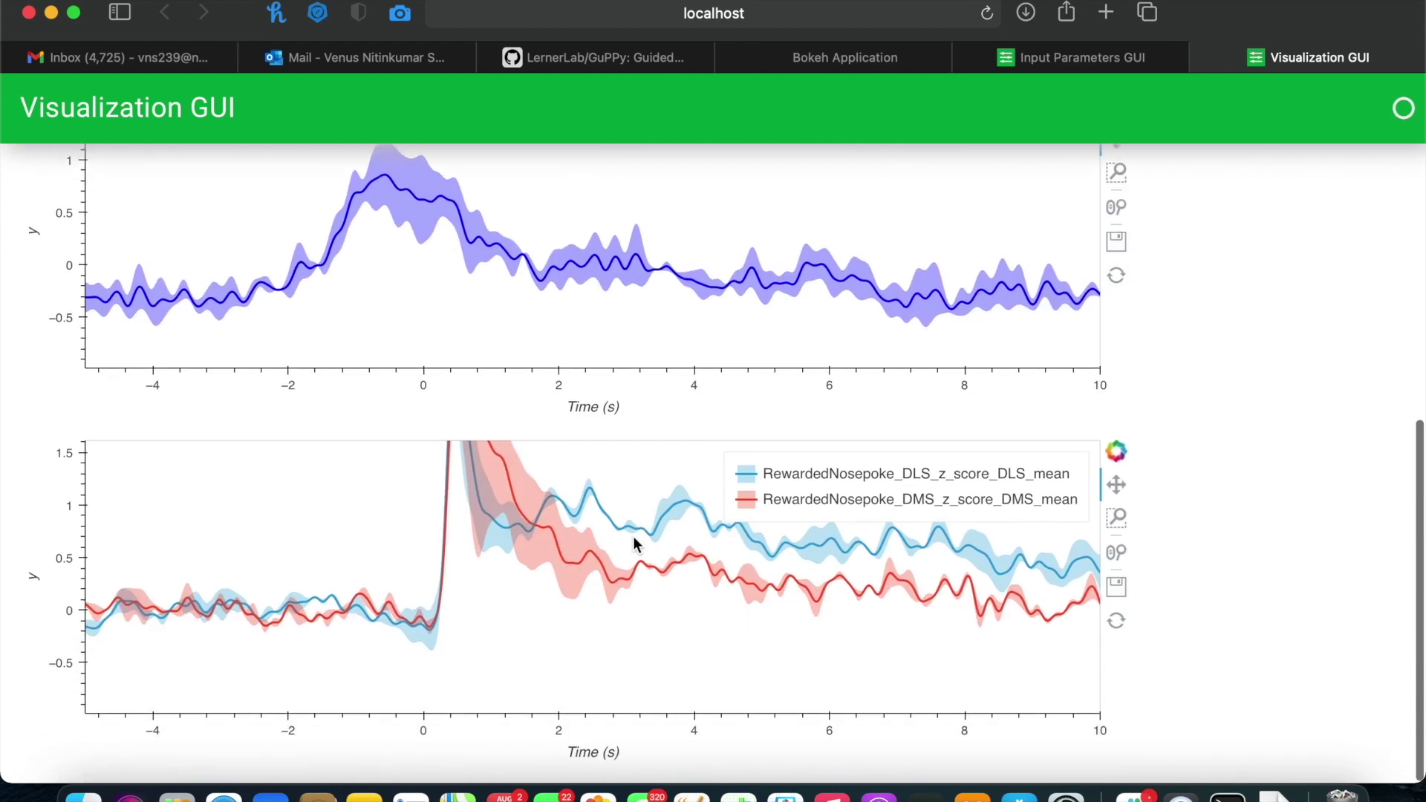
scroll(633, 544, "up", 5)
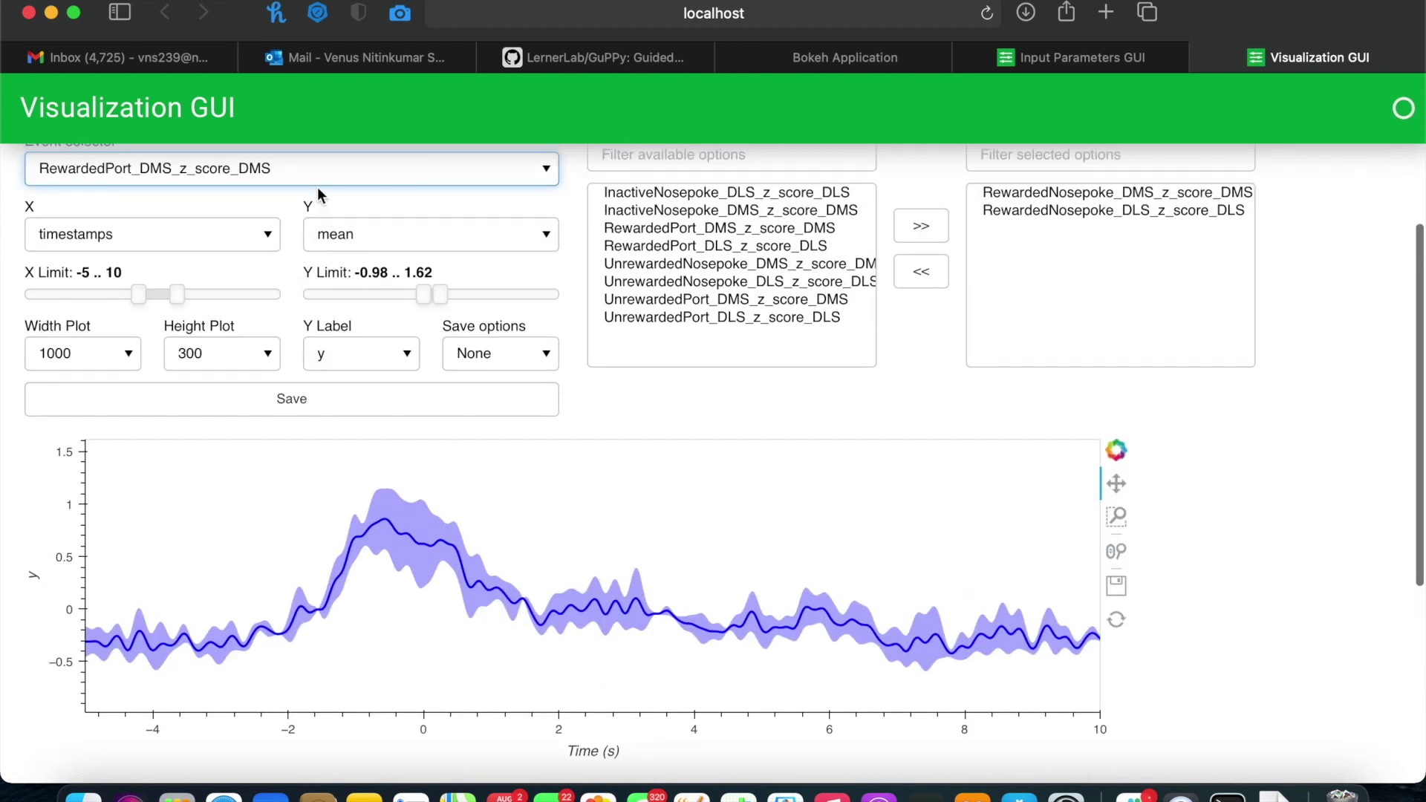
left_click(315, 163)
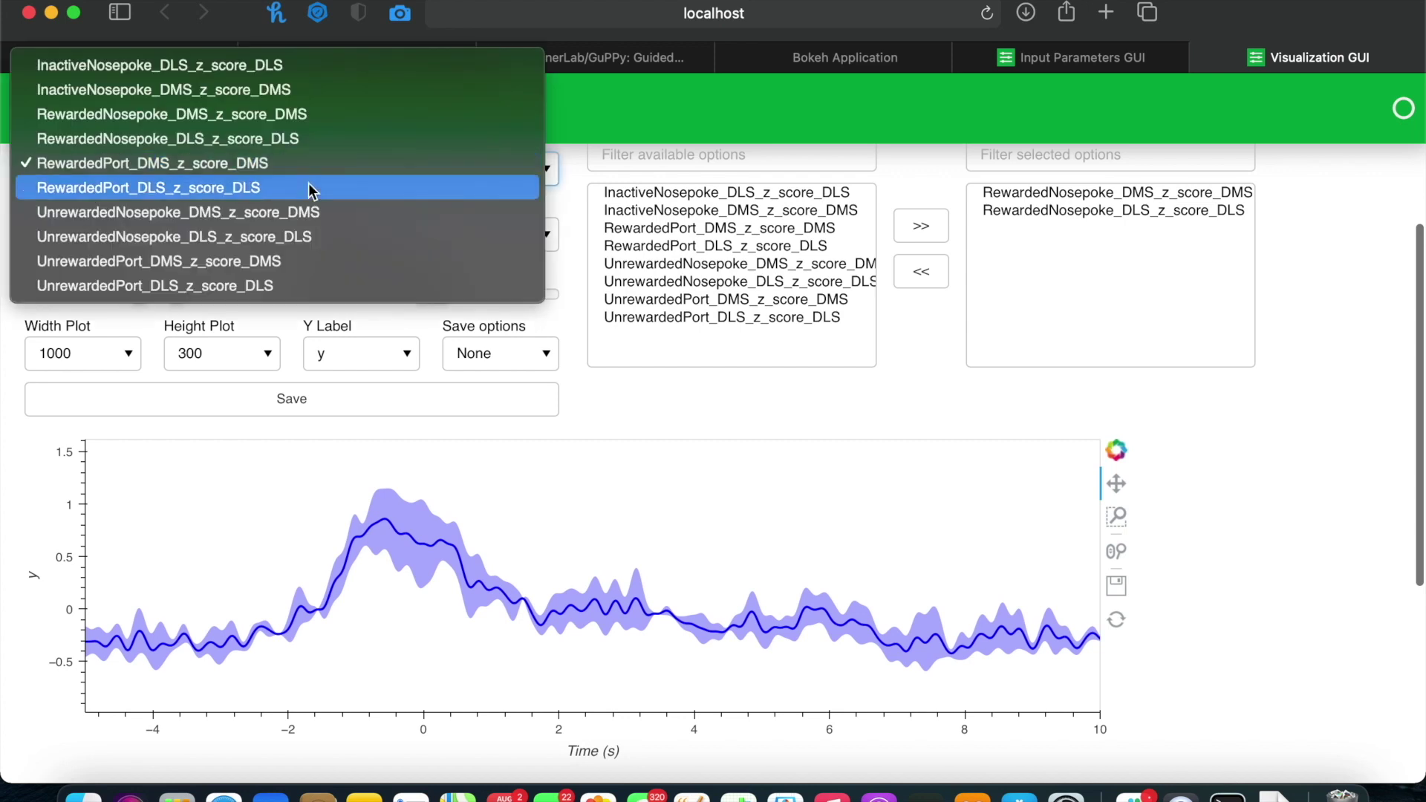
left_click(307, 116)
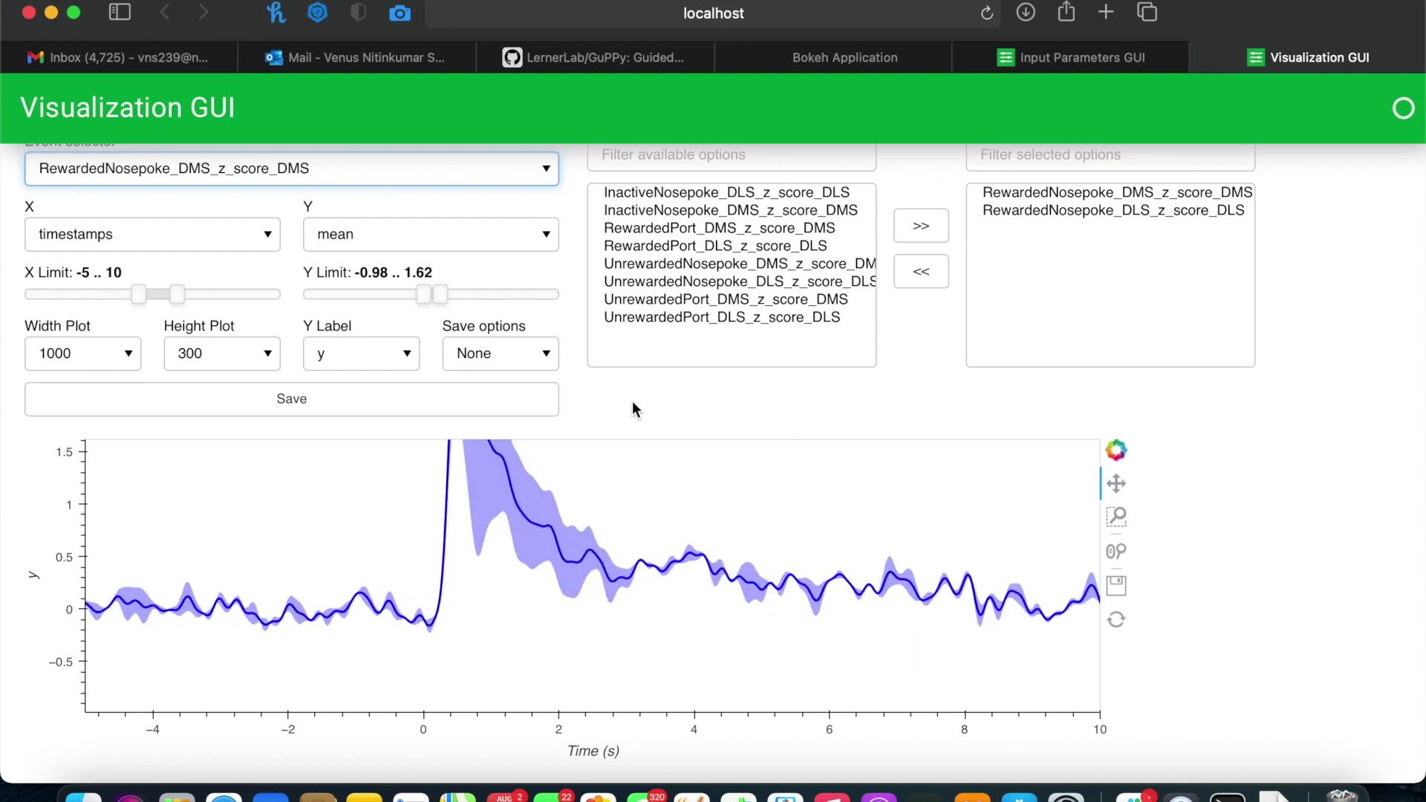
scroll(631, 402, "up", 2)
scroll(632, 401, "up", 2)
scroll(598, 547, "down", 4)
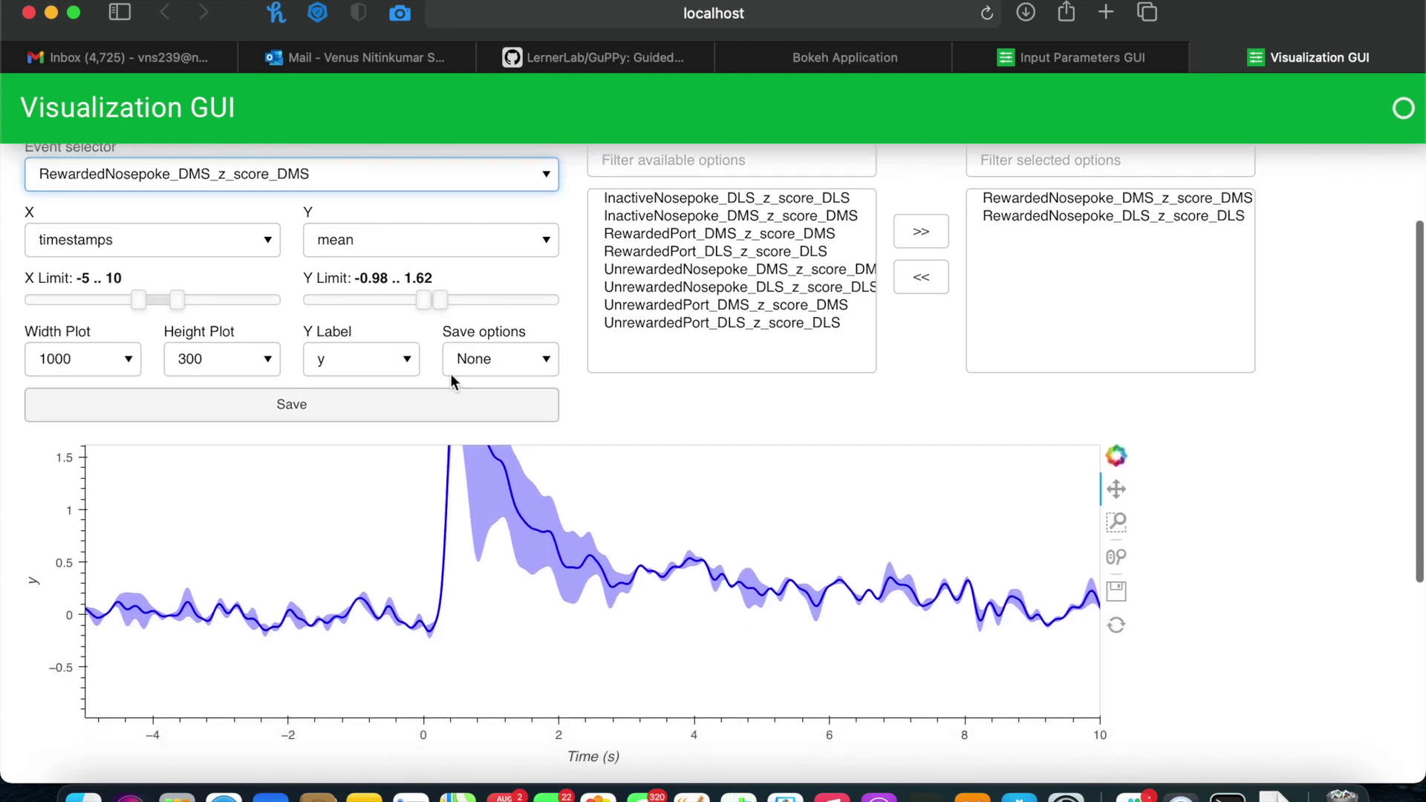
left_click_drag(423, 299, 415, 297)
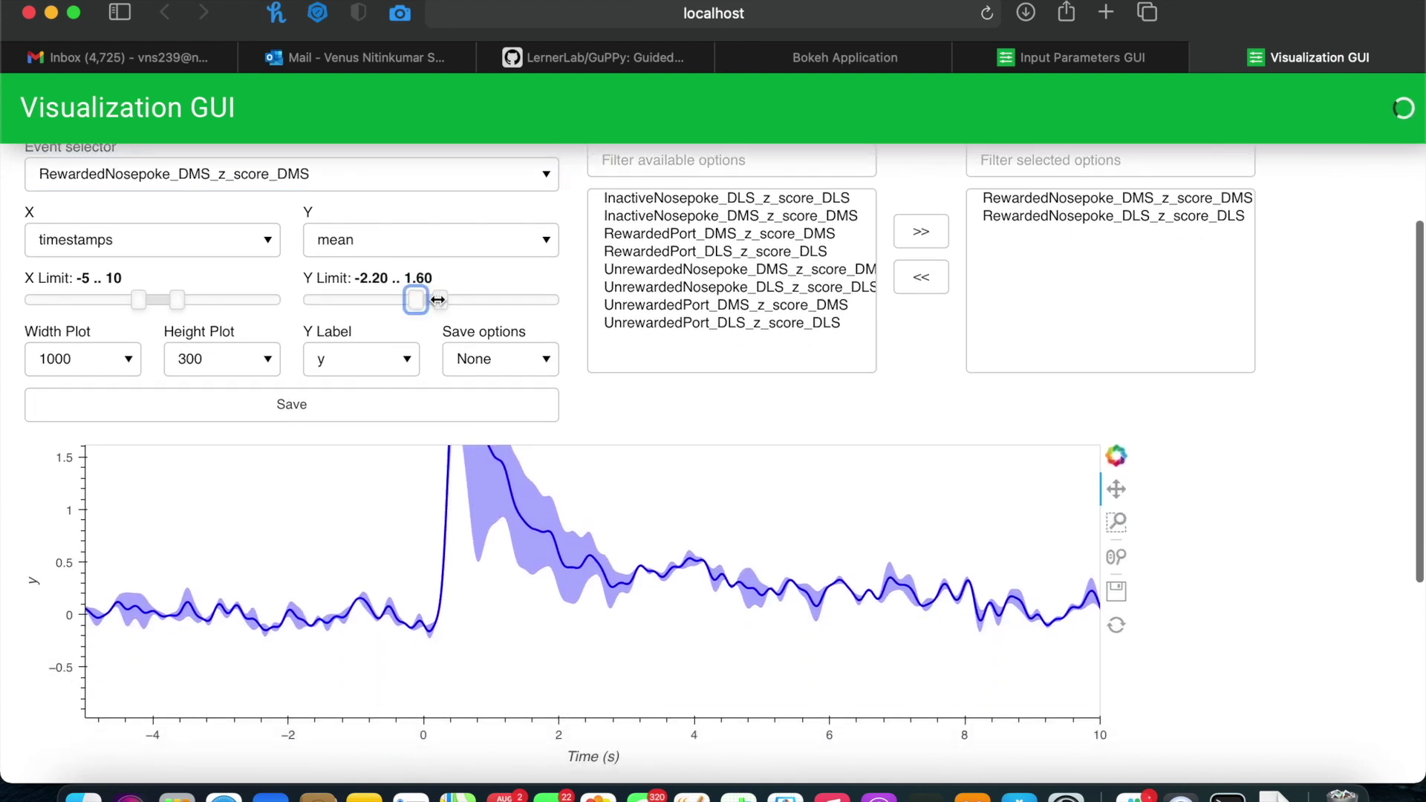
left_click_drag(440, 300, 456, 299)
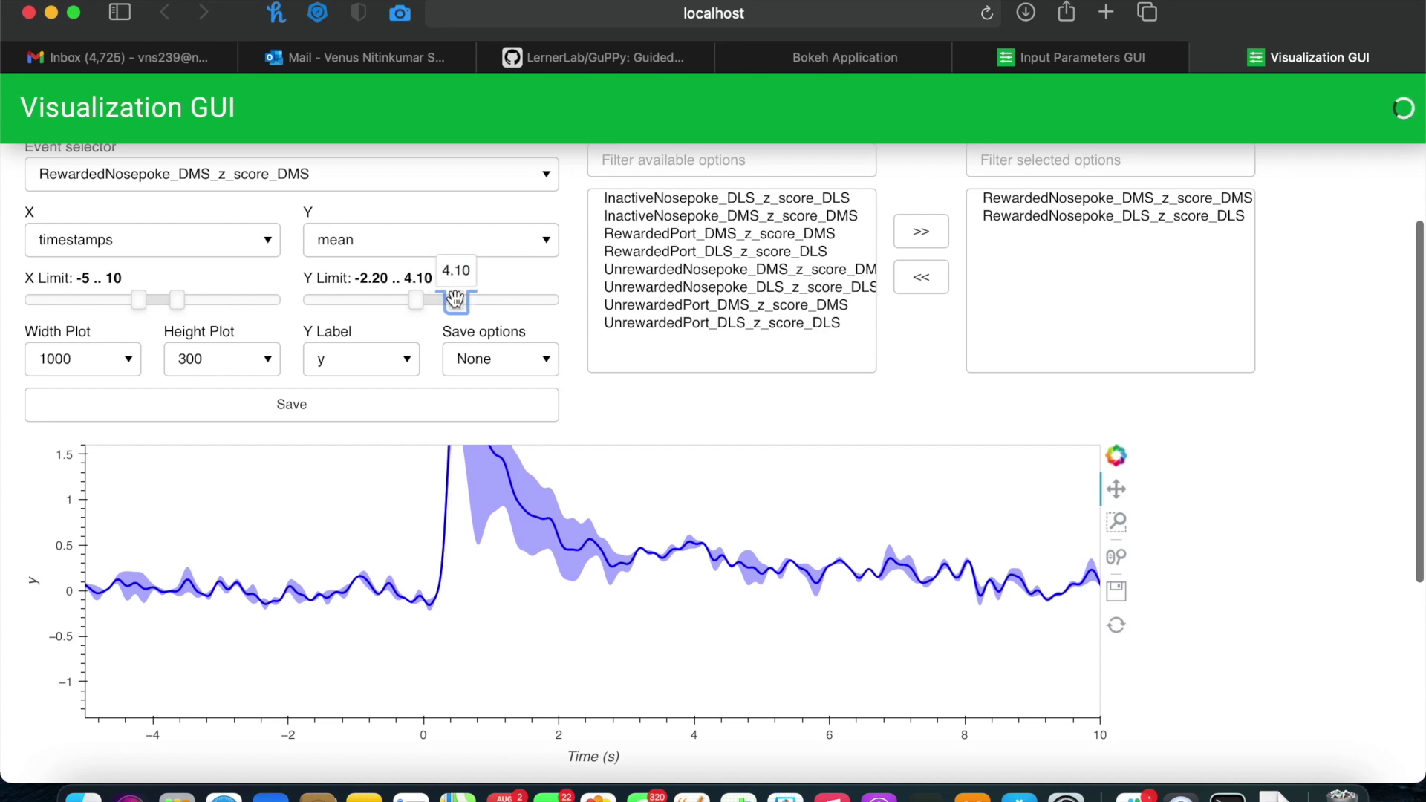
Set the PSTH Y dropdown to All to show the mean trace with error band.
left_click(1069, 57)
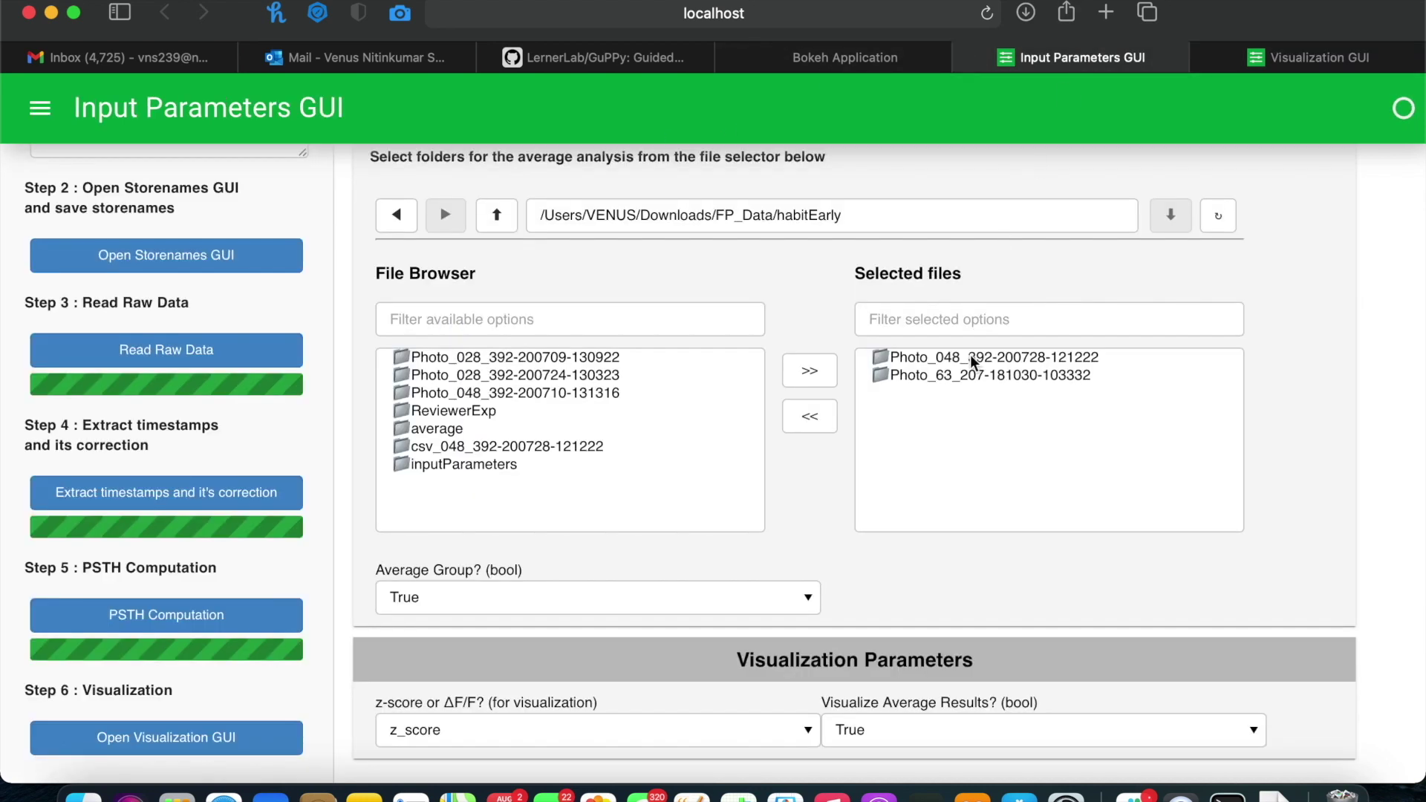
left_click(1315, 57)
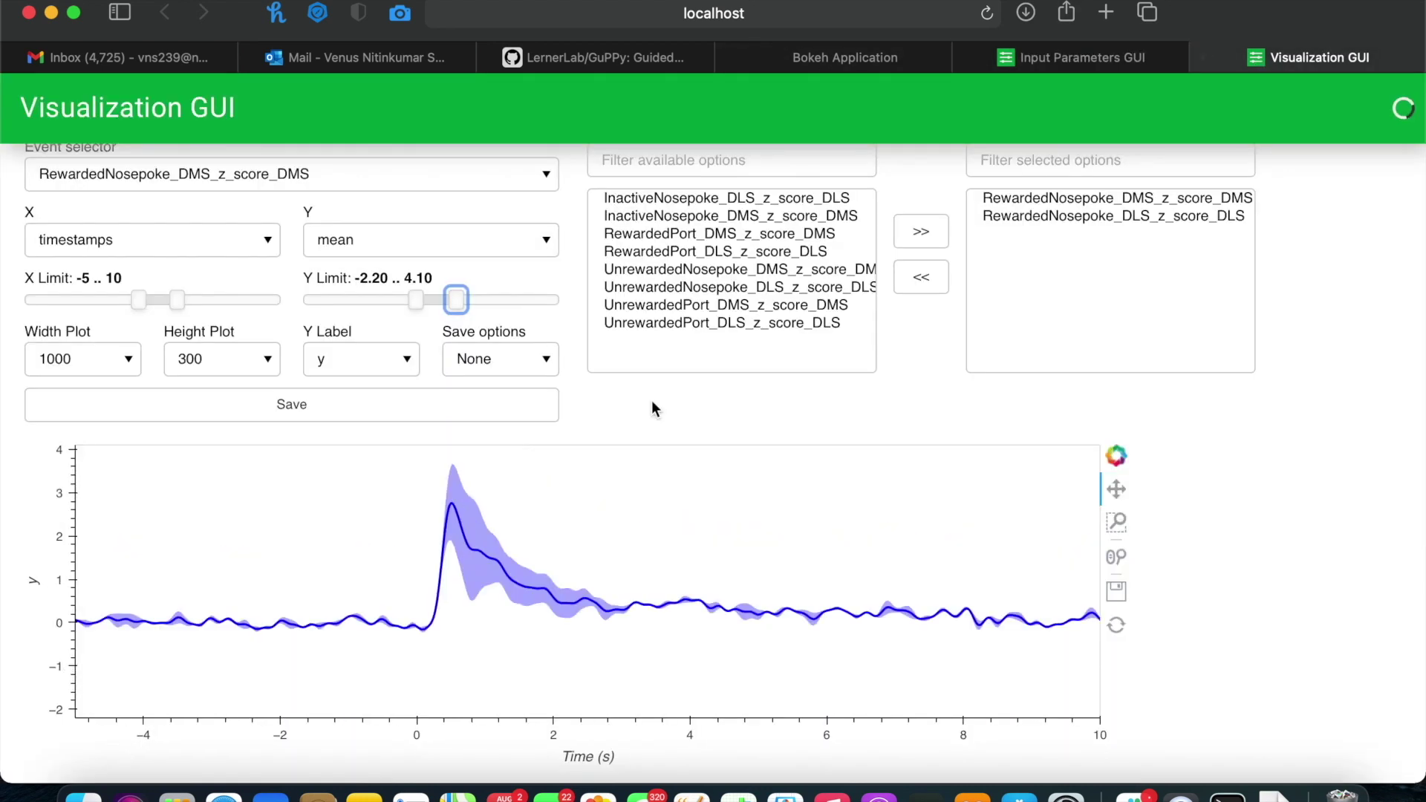
scroll(570, 525, "up", 2)
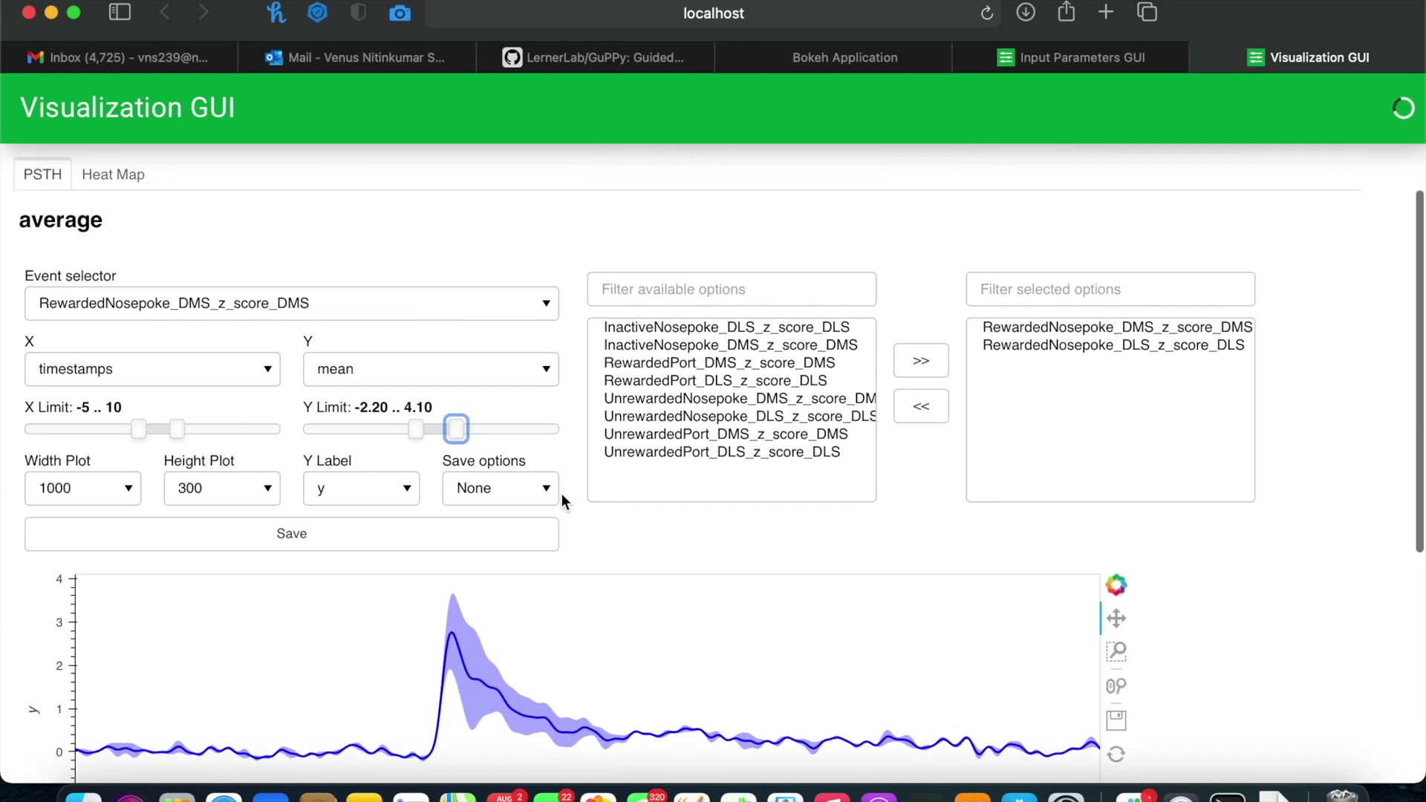
left_click(398, 368)
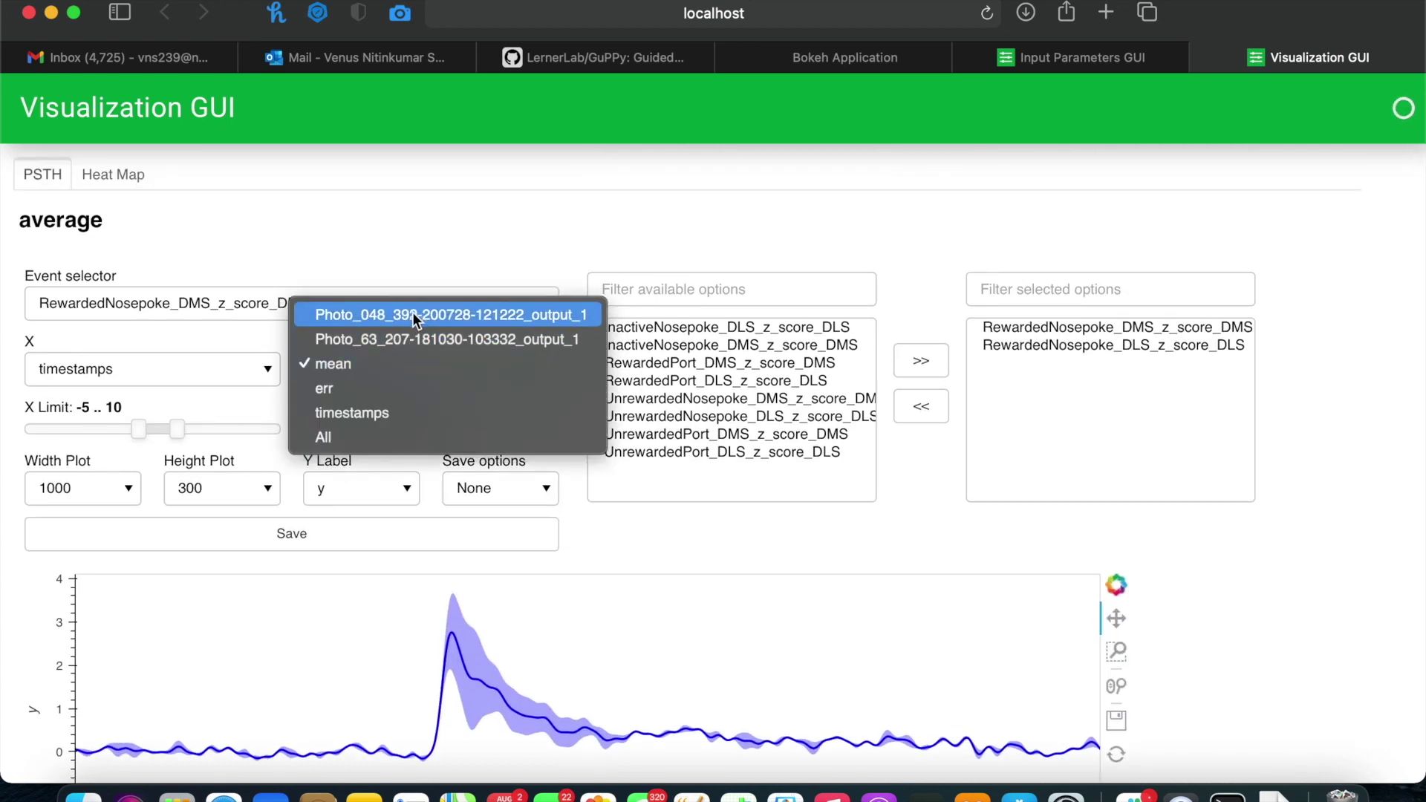
key("Escape")
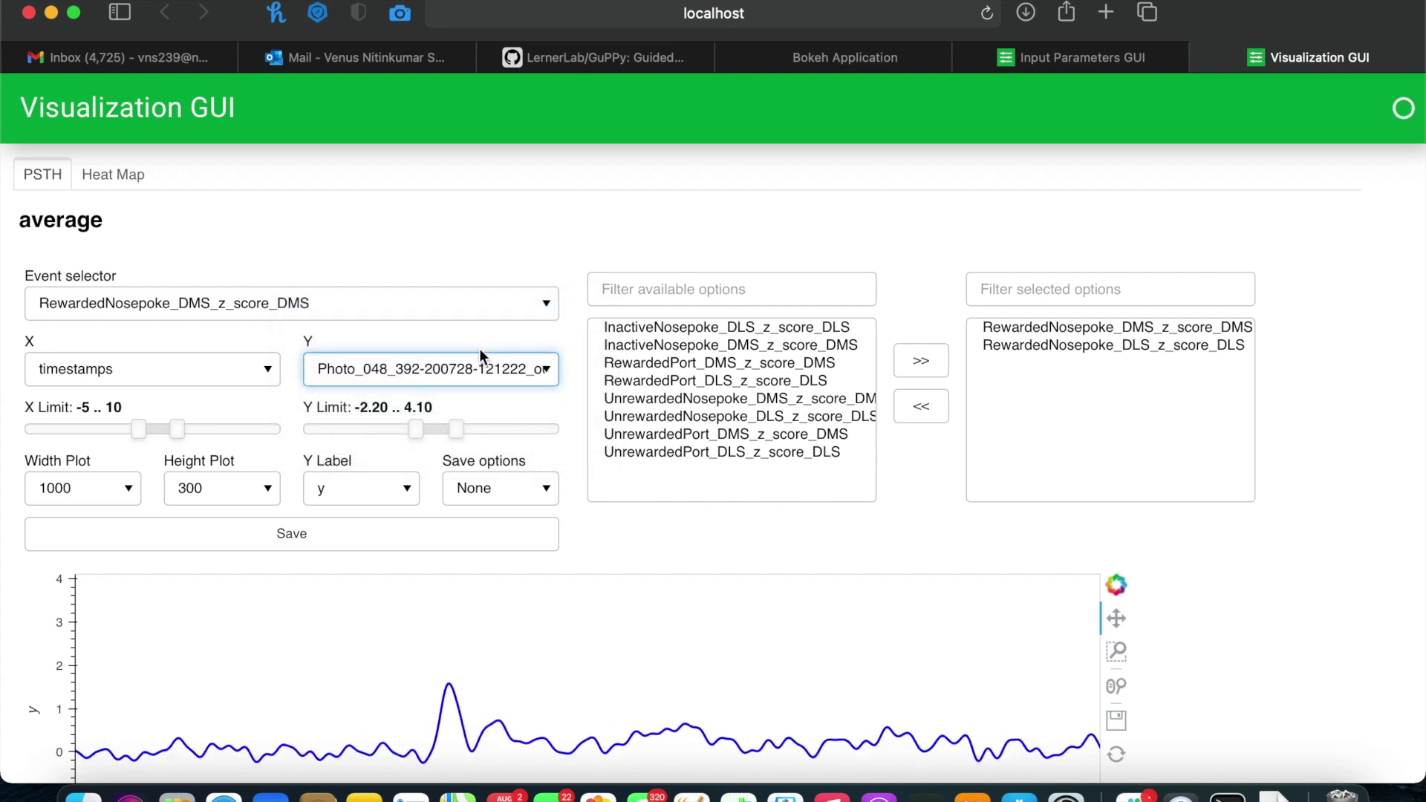
left_click(473, 363)
left_click(407, 485)
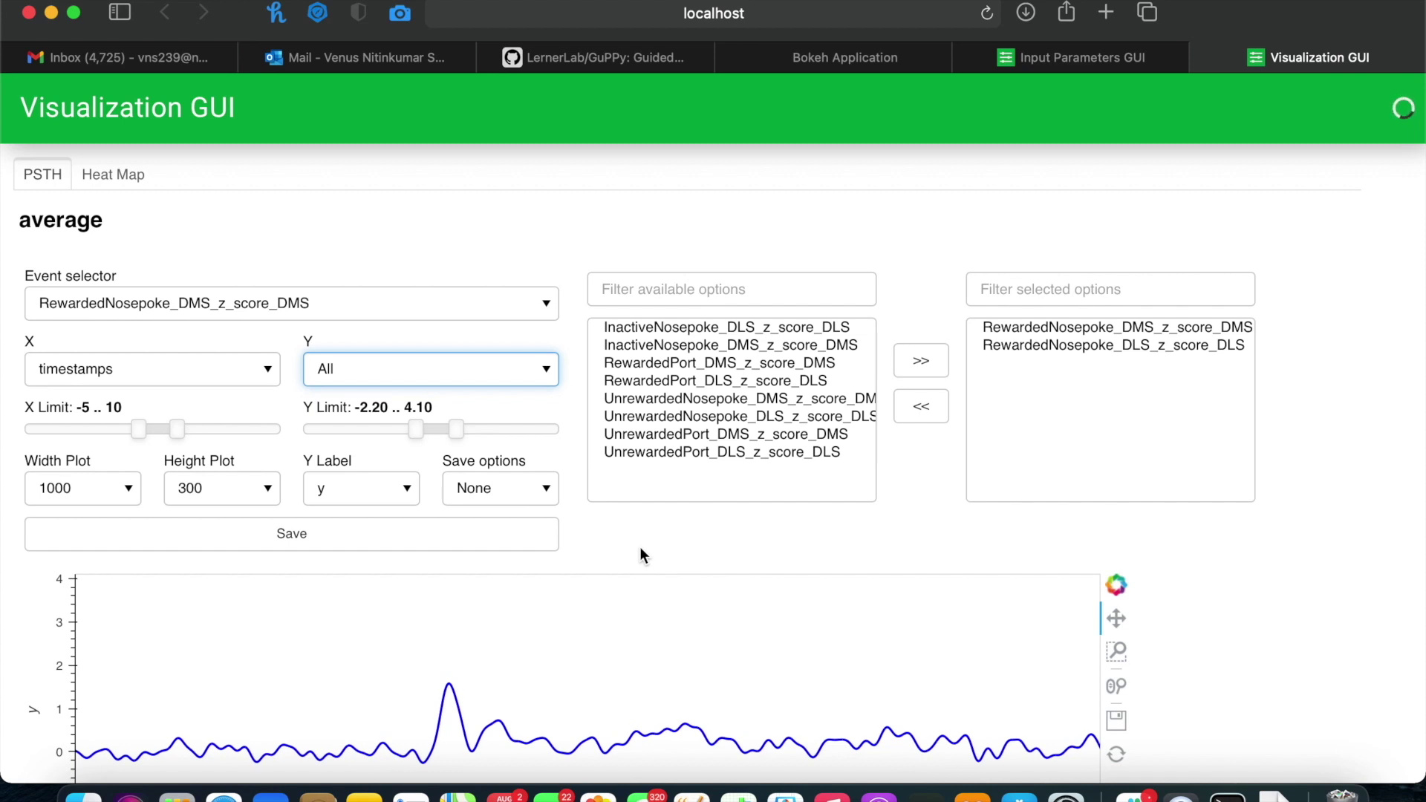
scroll(639, 555, "down", 5)
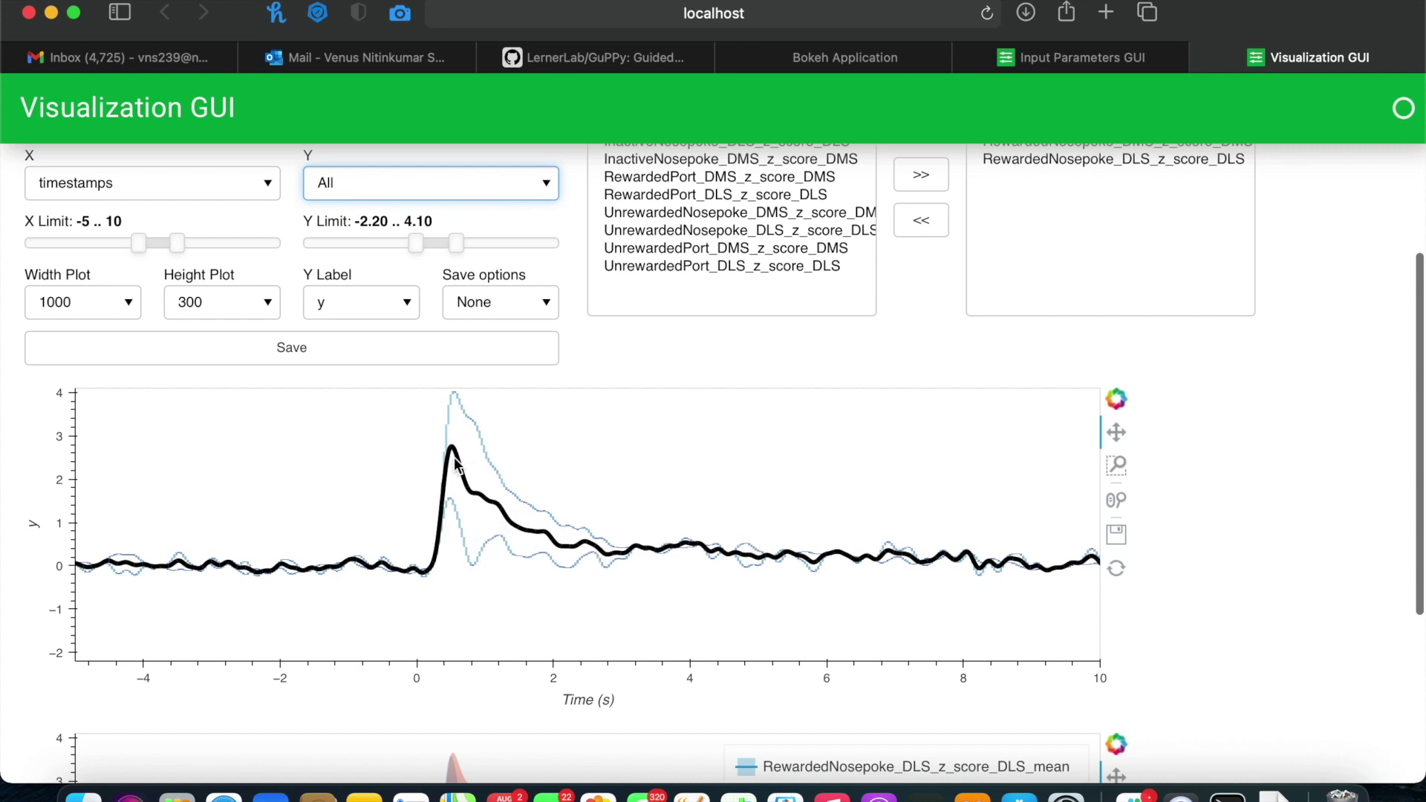
scroll(681, 536, "up", 5)
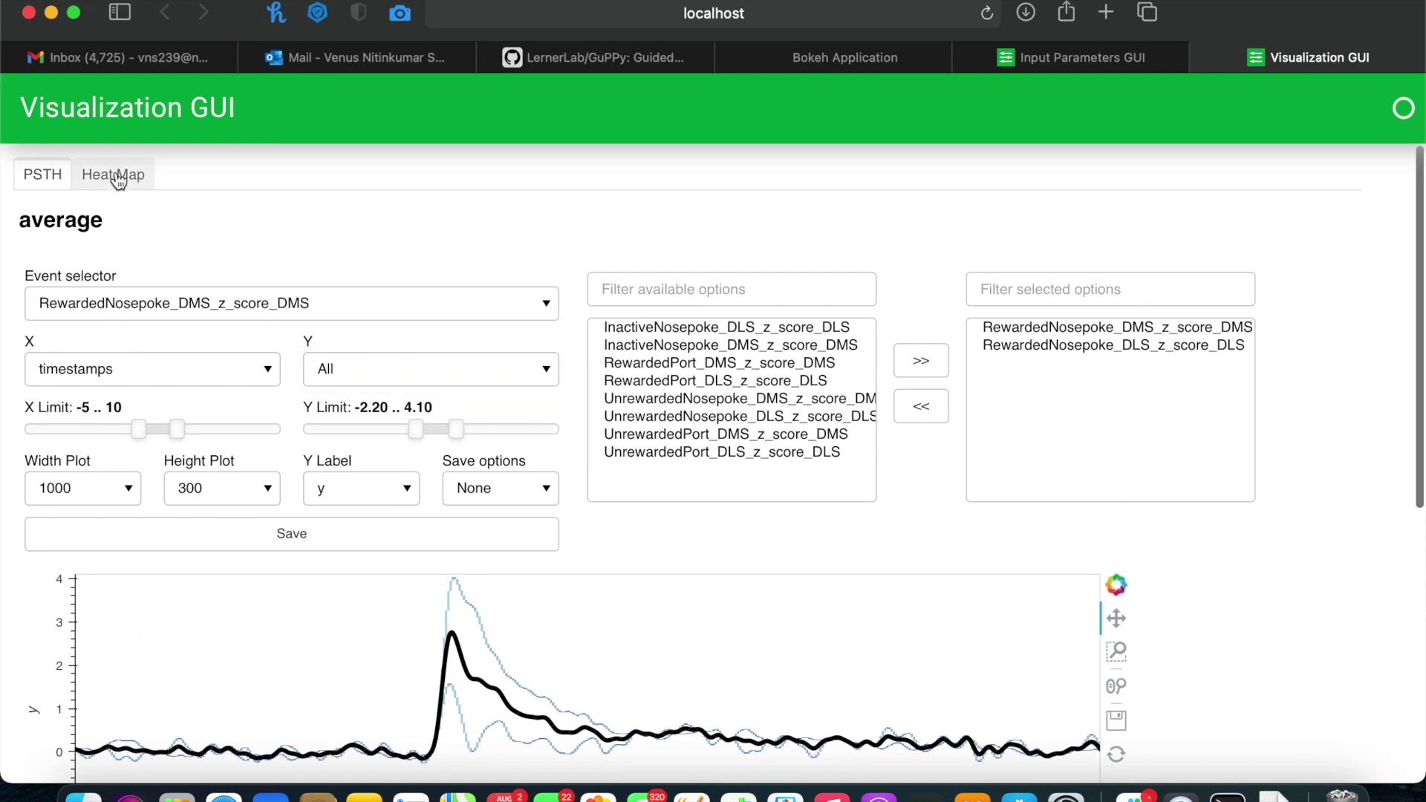
Show the RewardedNosepoke_DLS_z_score_DLS two-trial heat map in the Heat Map tab.
left_click(112, 175)
scroll(242, 355, "down", 5)
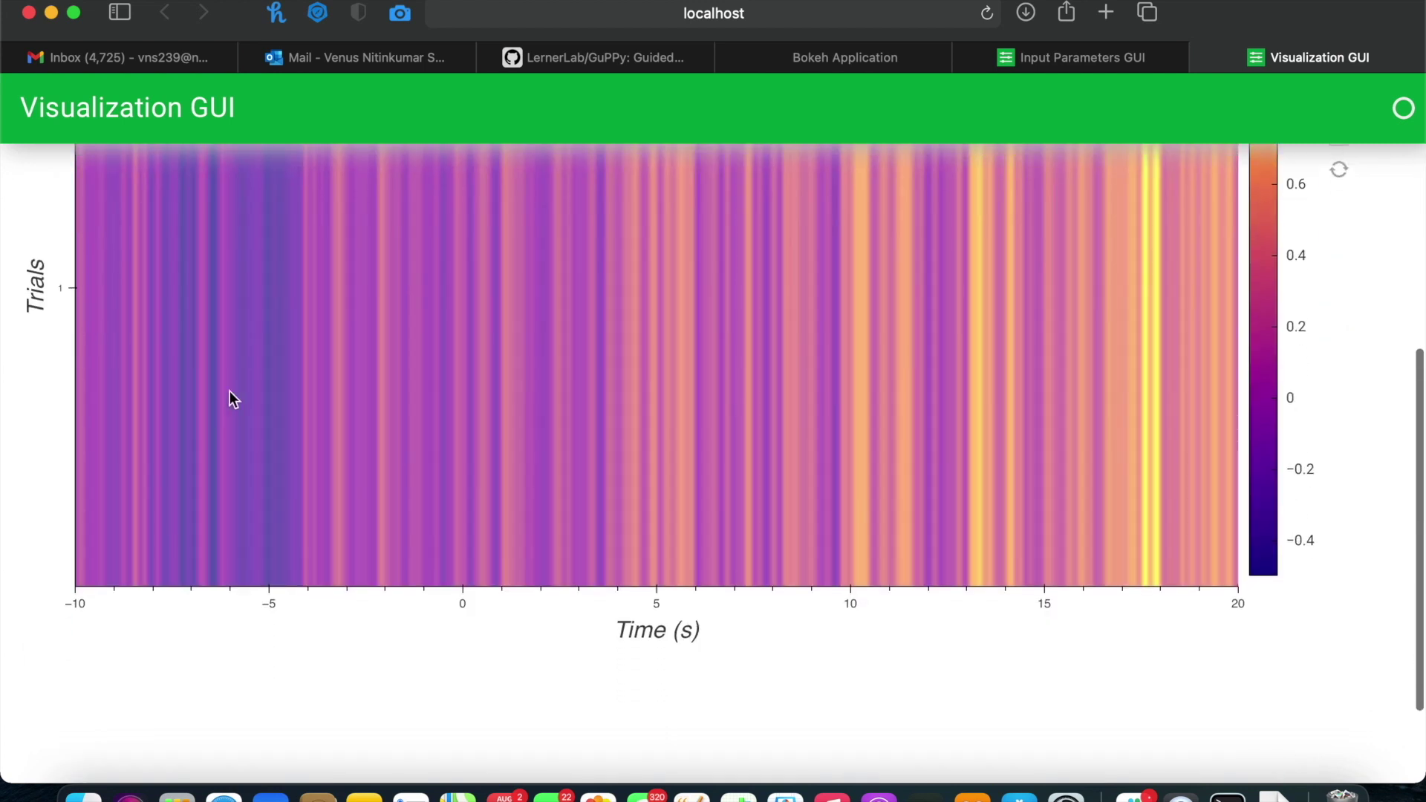
scroll(212, 468, "up", 5)
scroll(178, 501, "up", 2)
scroll(146, 401, "up", 3)
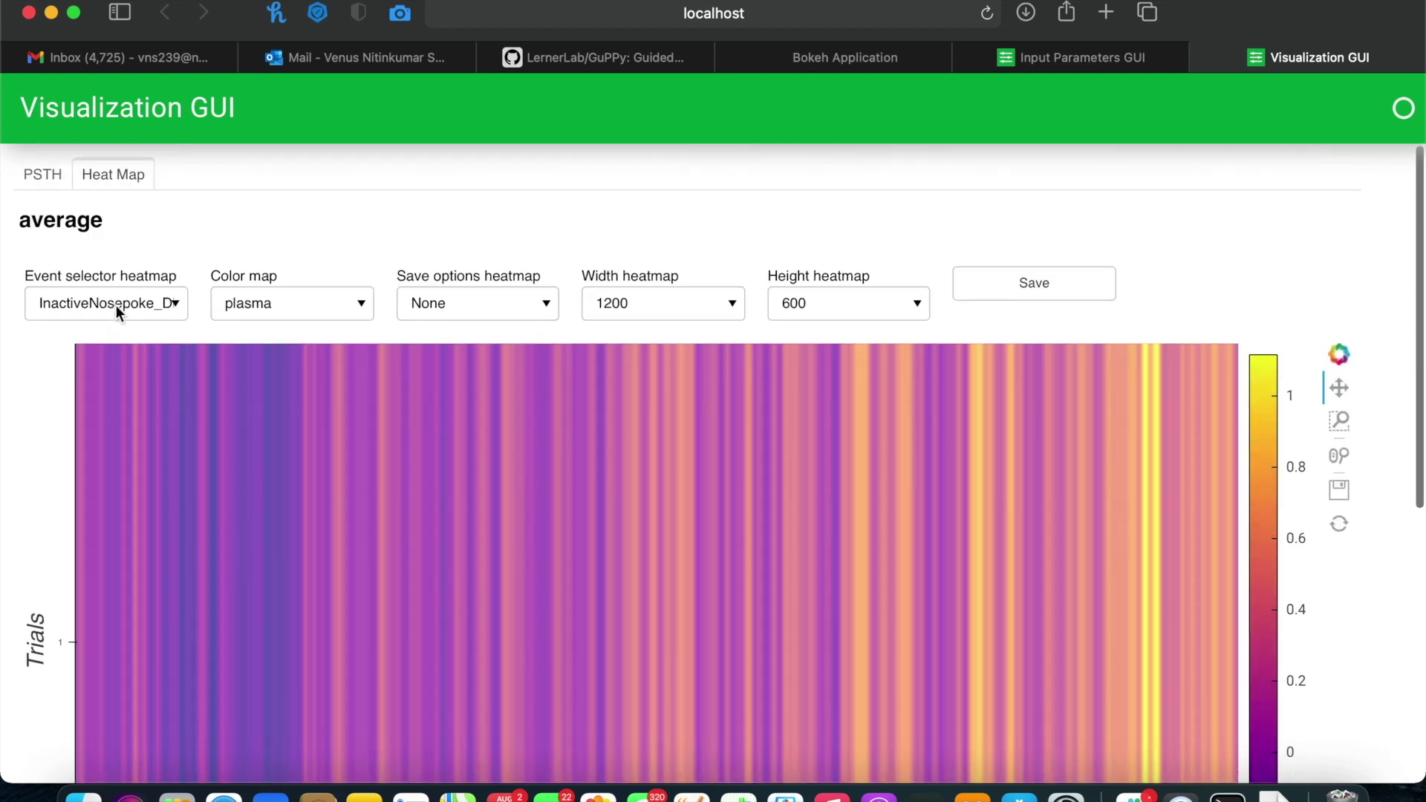
left_click(117, 306)
left_click(107, 368)
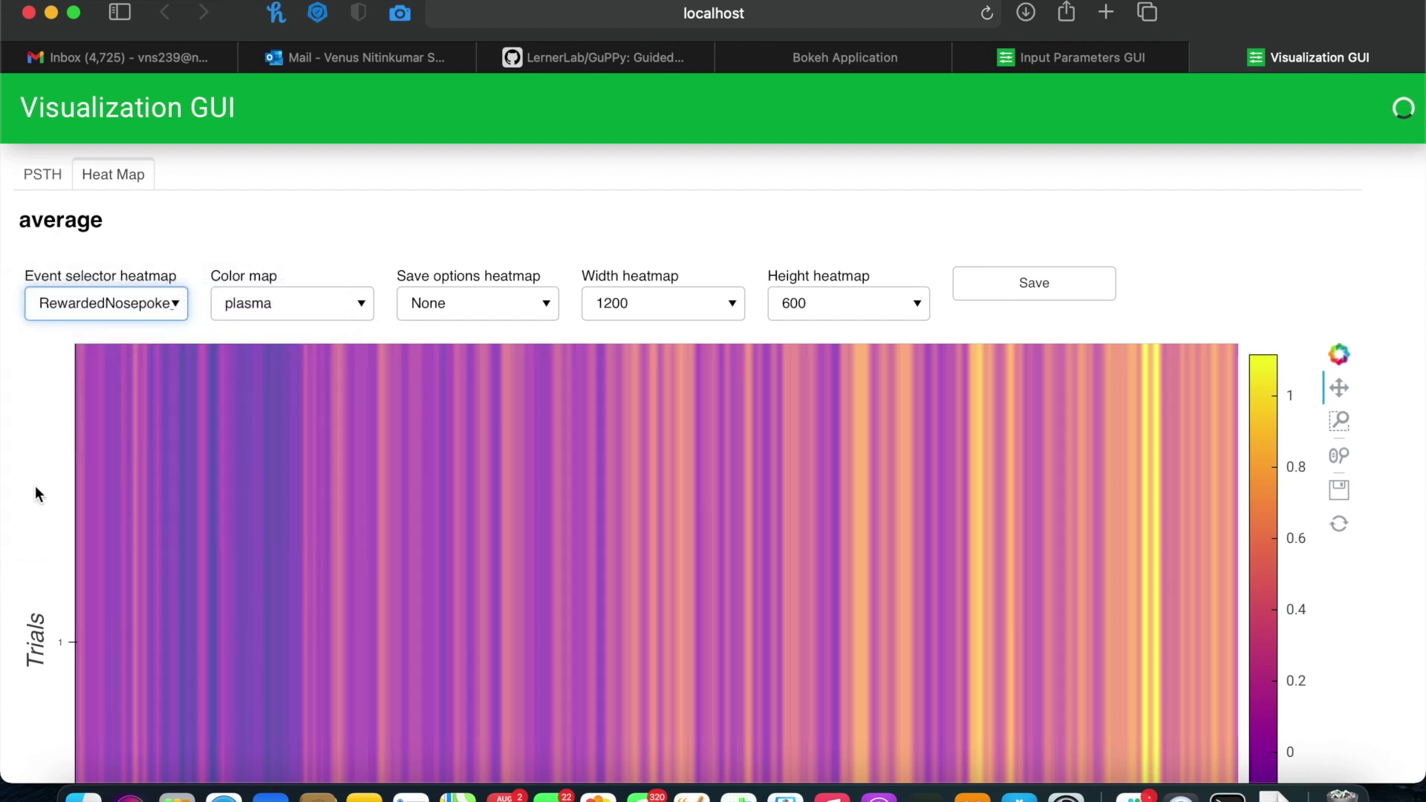
scroll(33, 499, "down", 1)
scroll(45, 490, "down", 4)
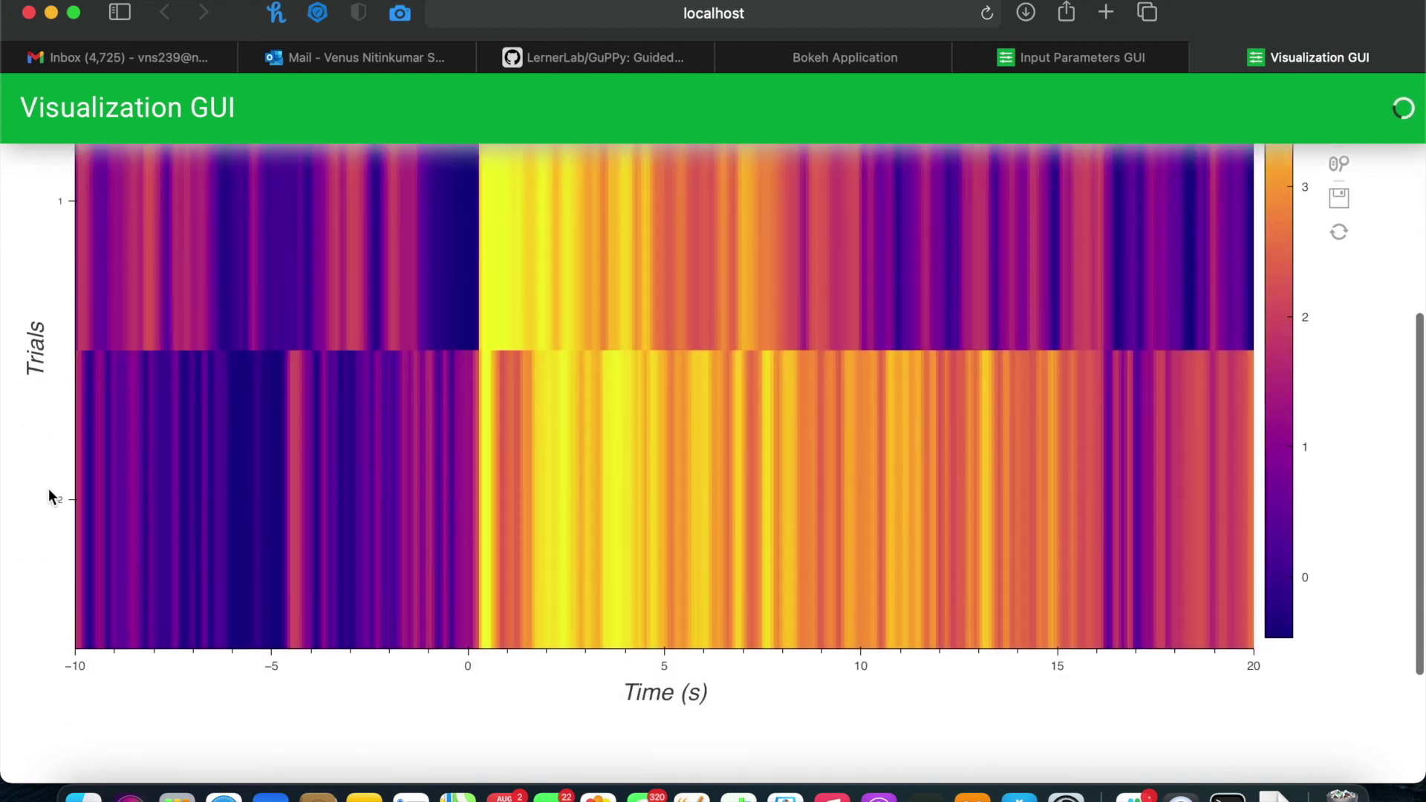
scroll(197, 518, "up", 2)
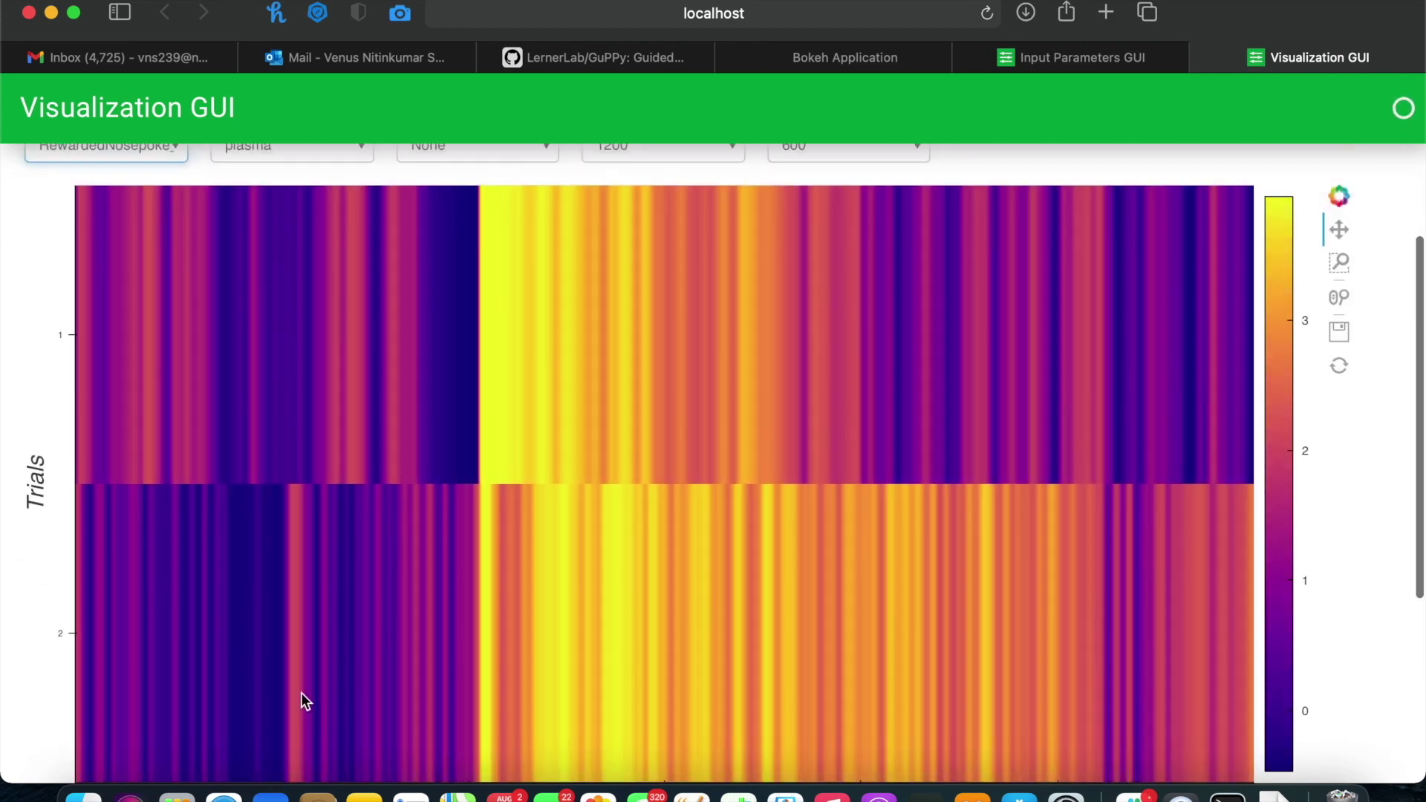
scroll(268, 477, "up", 2)
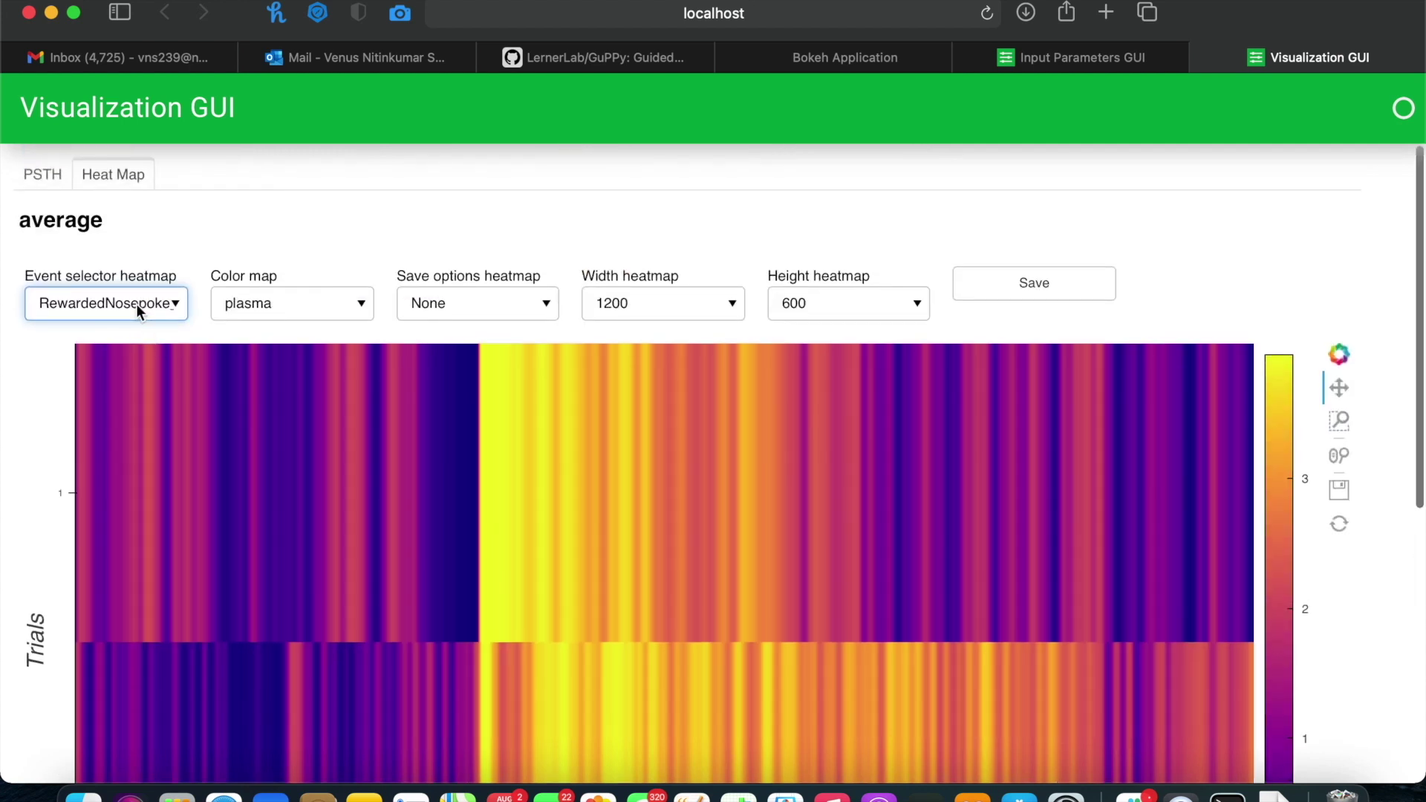
scroll(323, 477, "down", 3)
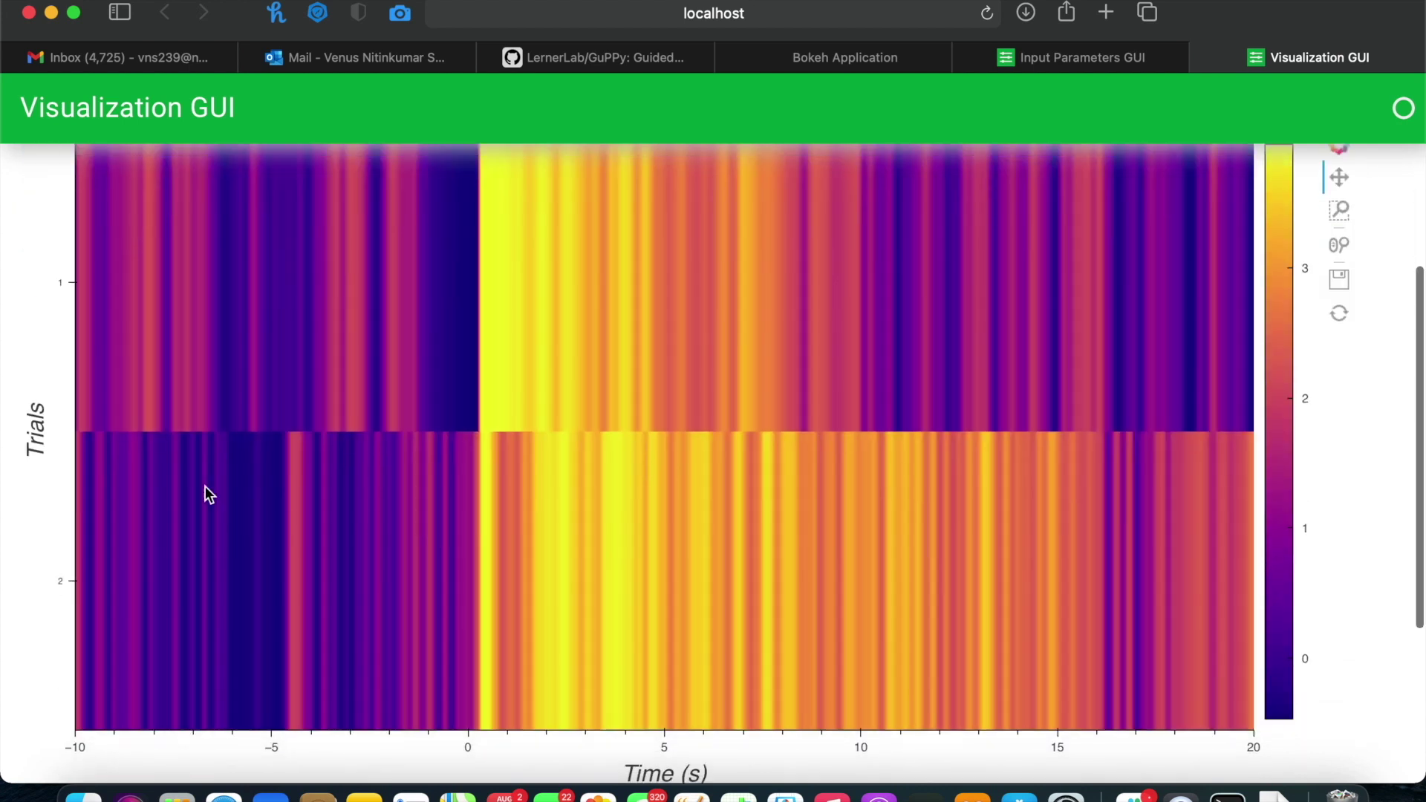
scroll(323, 535, "up", 1)
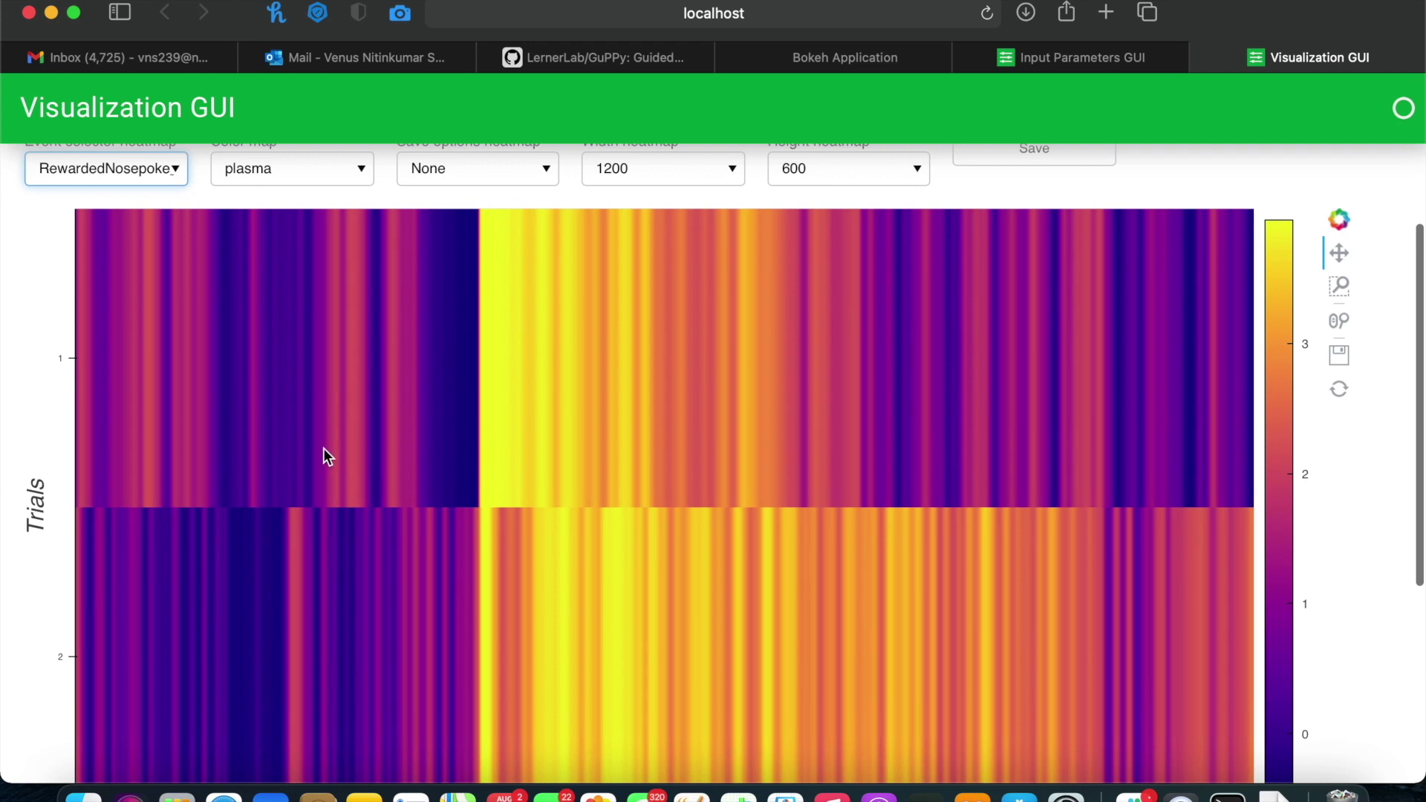
scroll(323, 456, "down", 1)
scroll(173, 559, "up", 2)
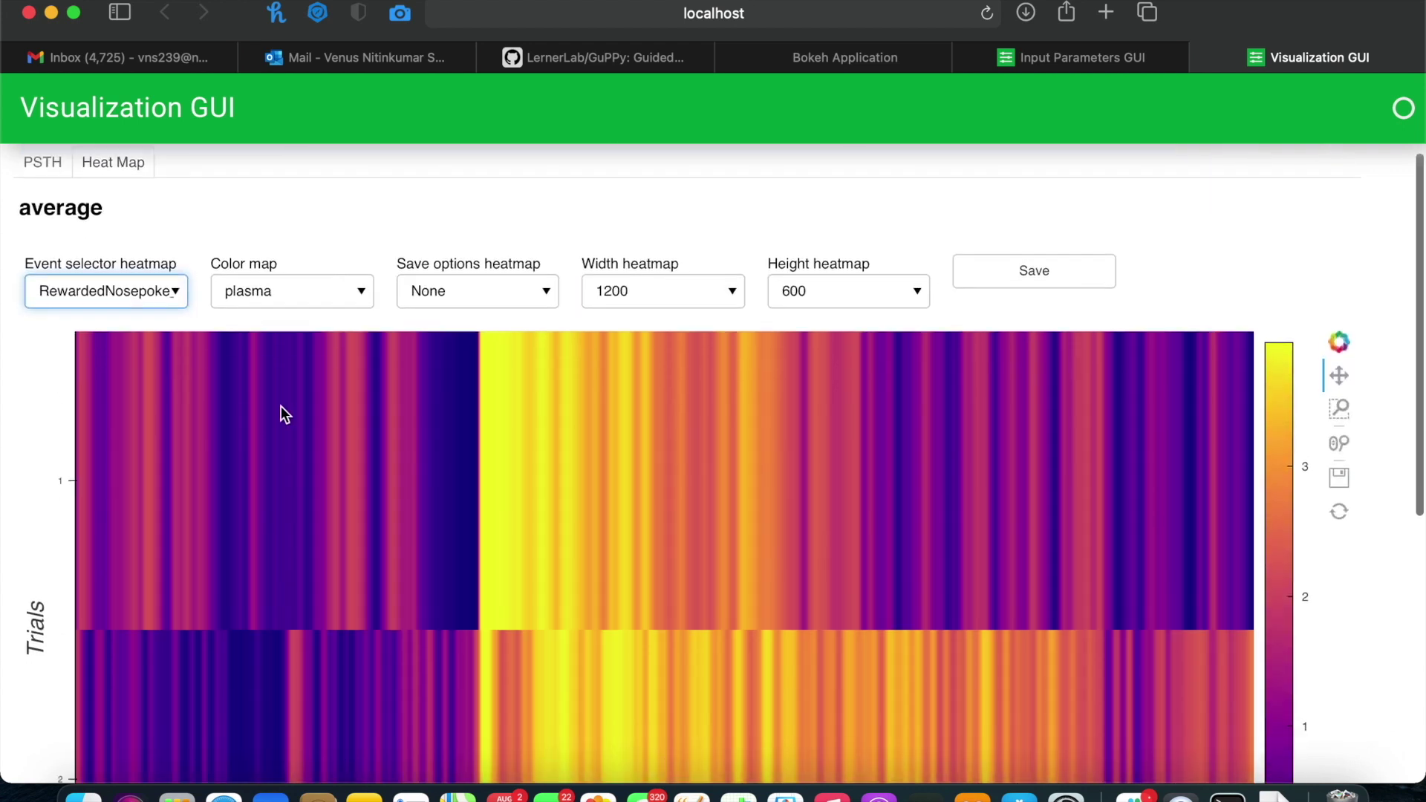
scroll(280, 415, "down", 2)
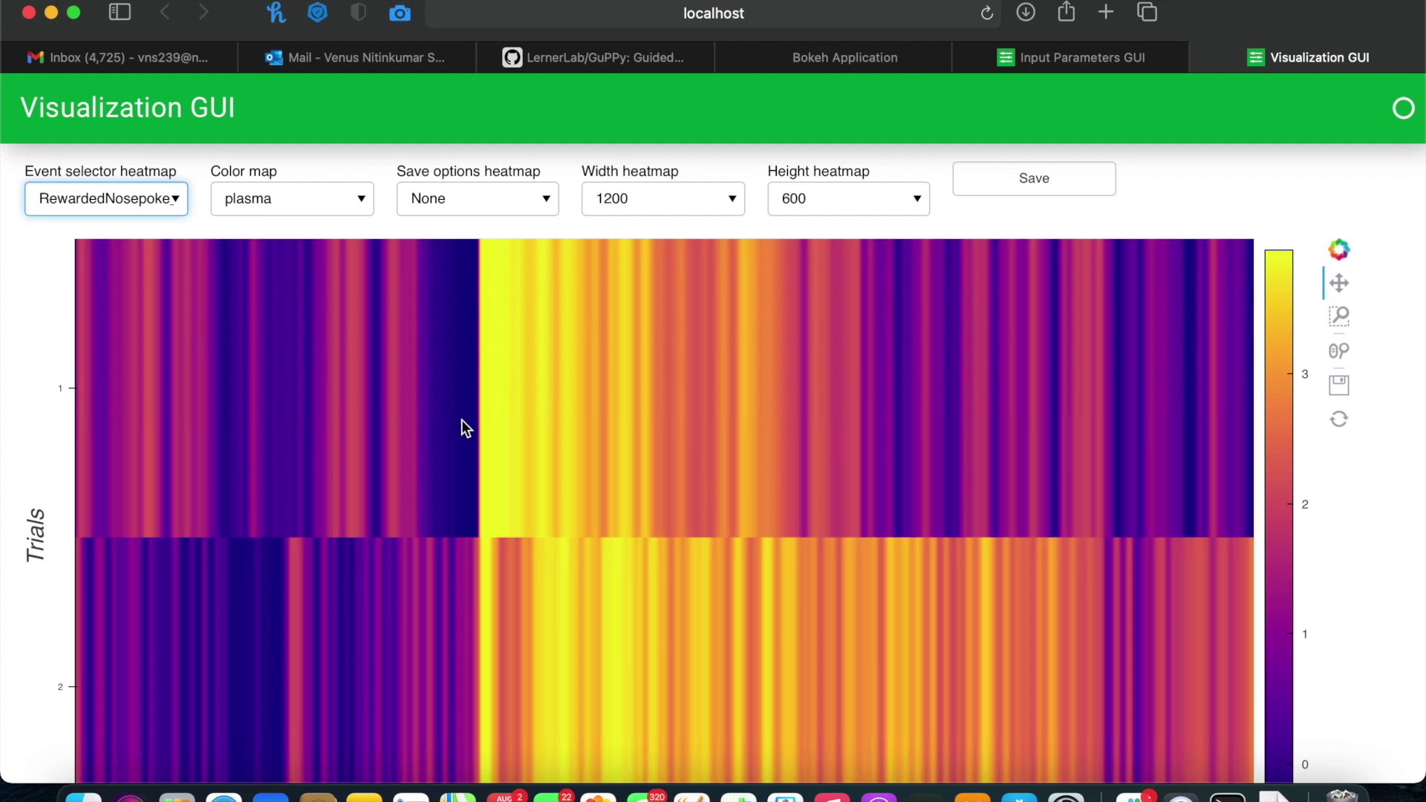
scroll(462, 421, "down", 1)
scroll(439, 401, "down", 4)
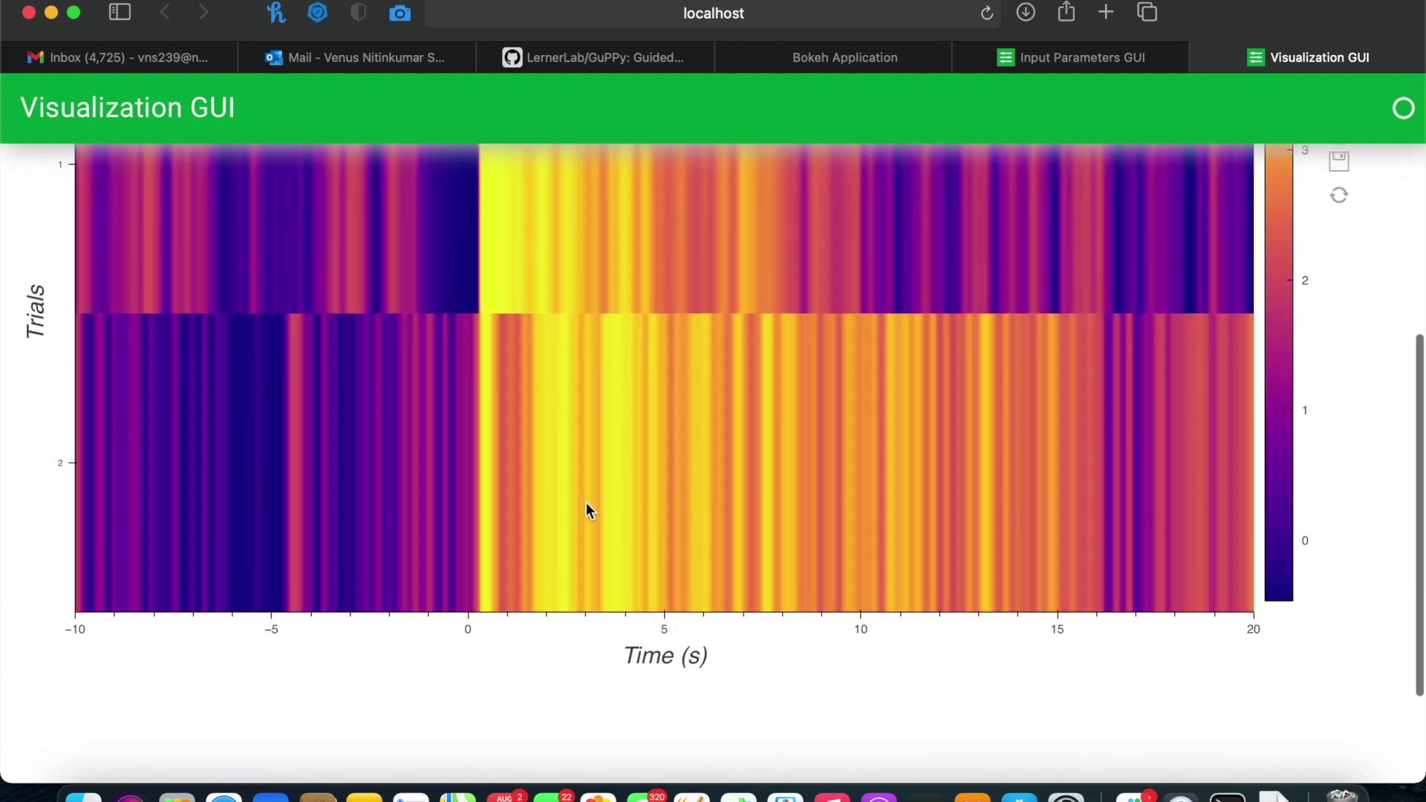
scroll(446, 523, "up", 3)
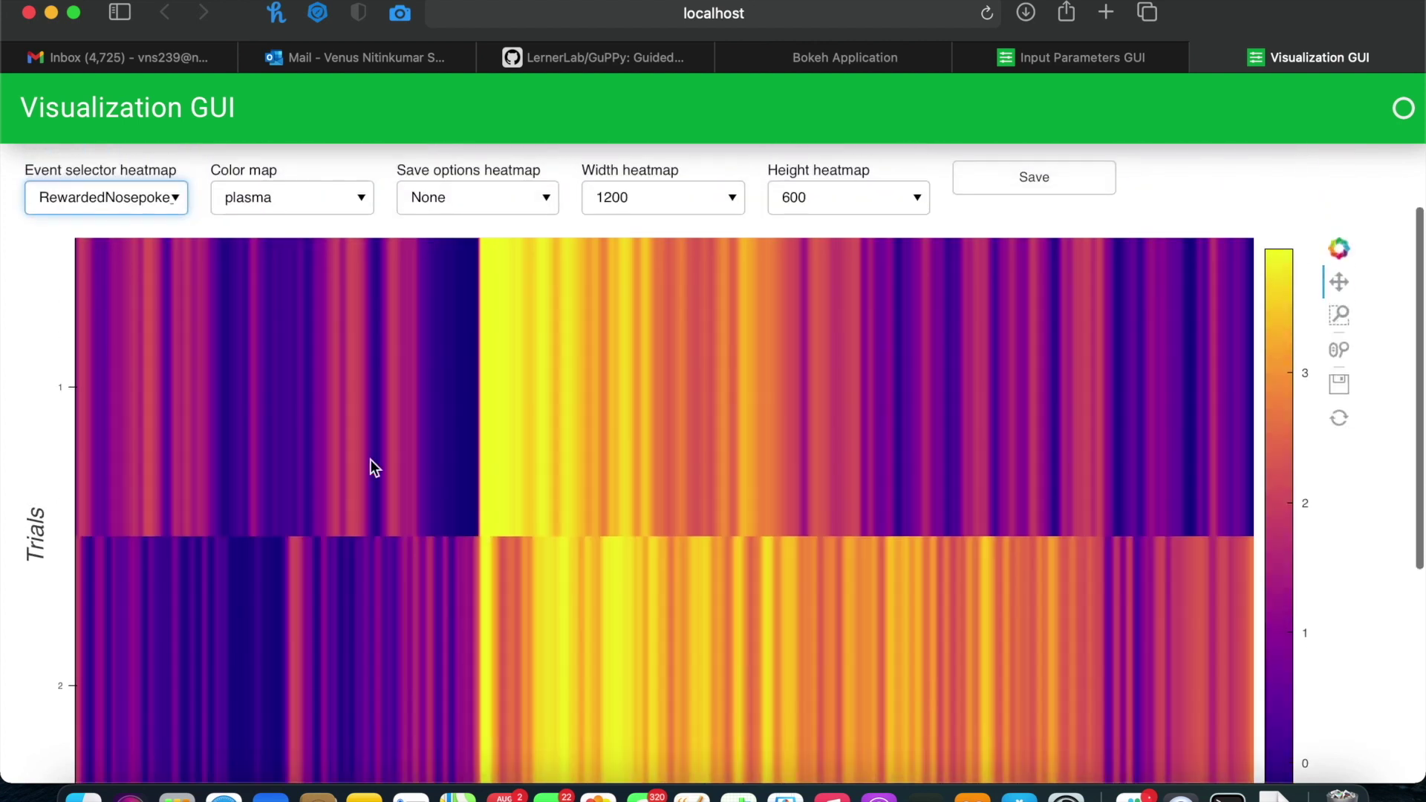
scroll(357, 440, "up", 2)
Apply the magma_r colour map to the heat map, leaving it unsaved, then return to Input Parameters.
left_click(328, 301)
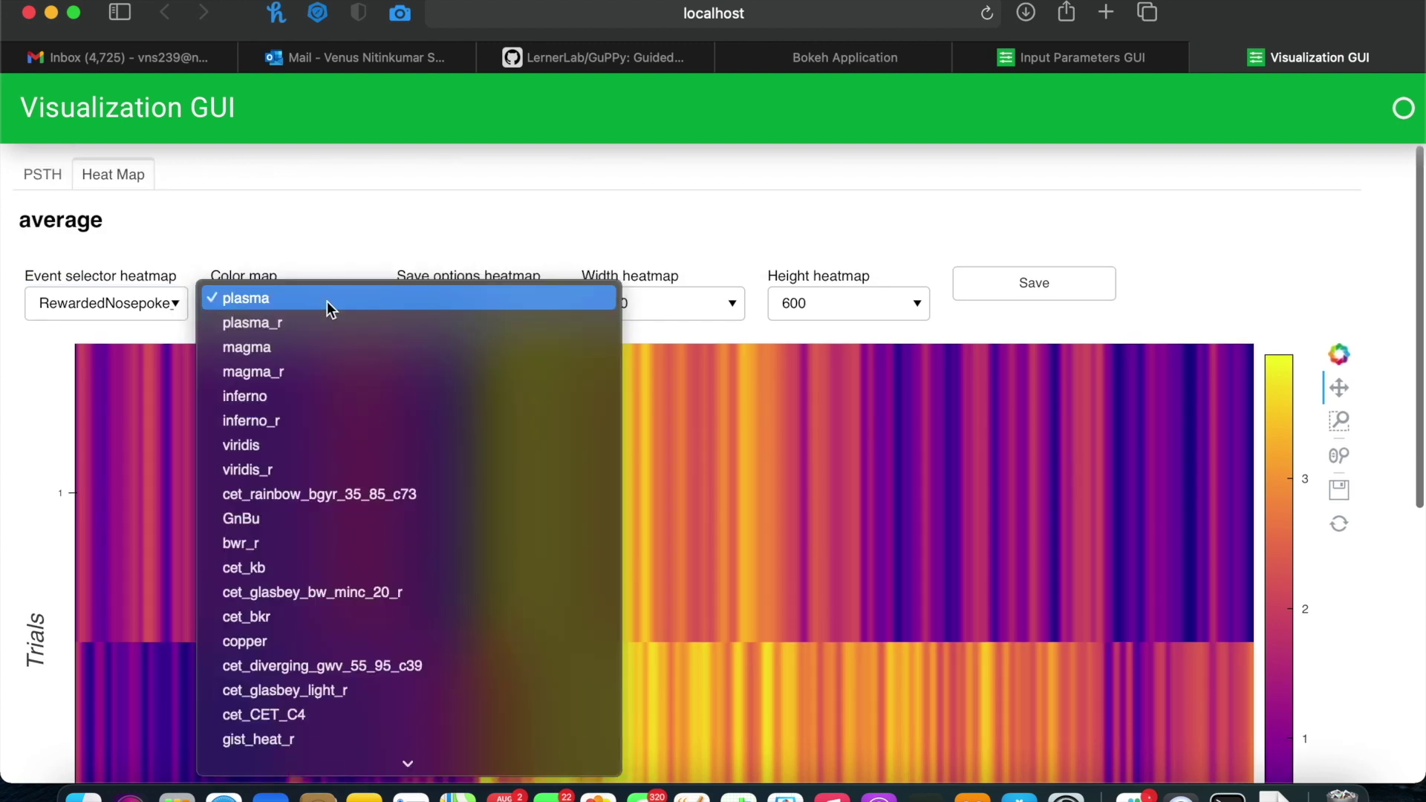
left_click(298, 375)
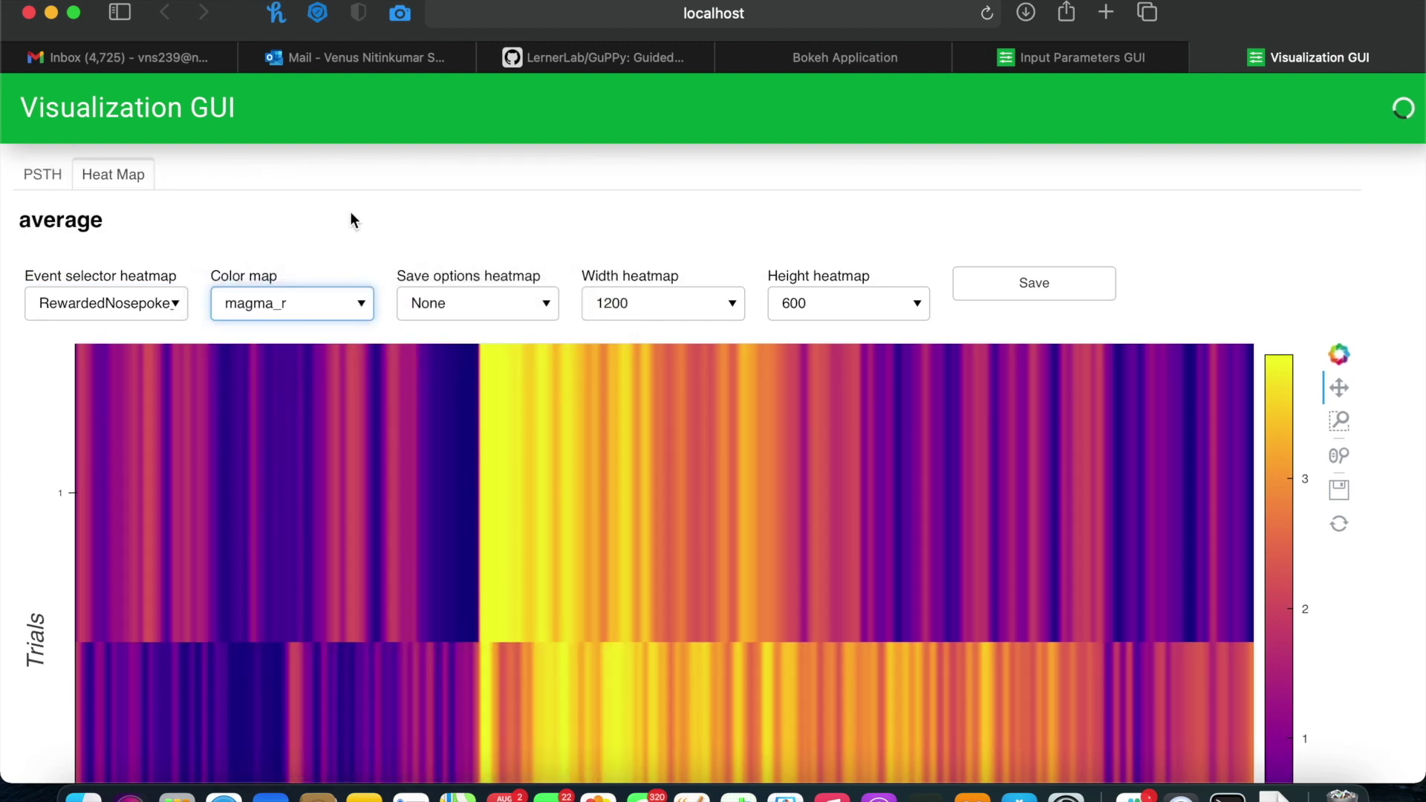
scroll(342, 252, "down", 2)
scroll(345, 391, "up", 2)
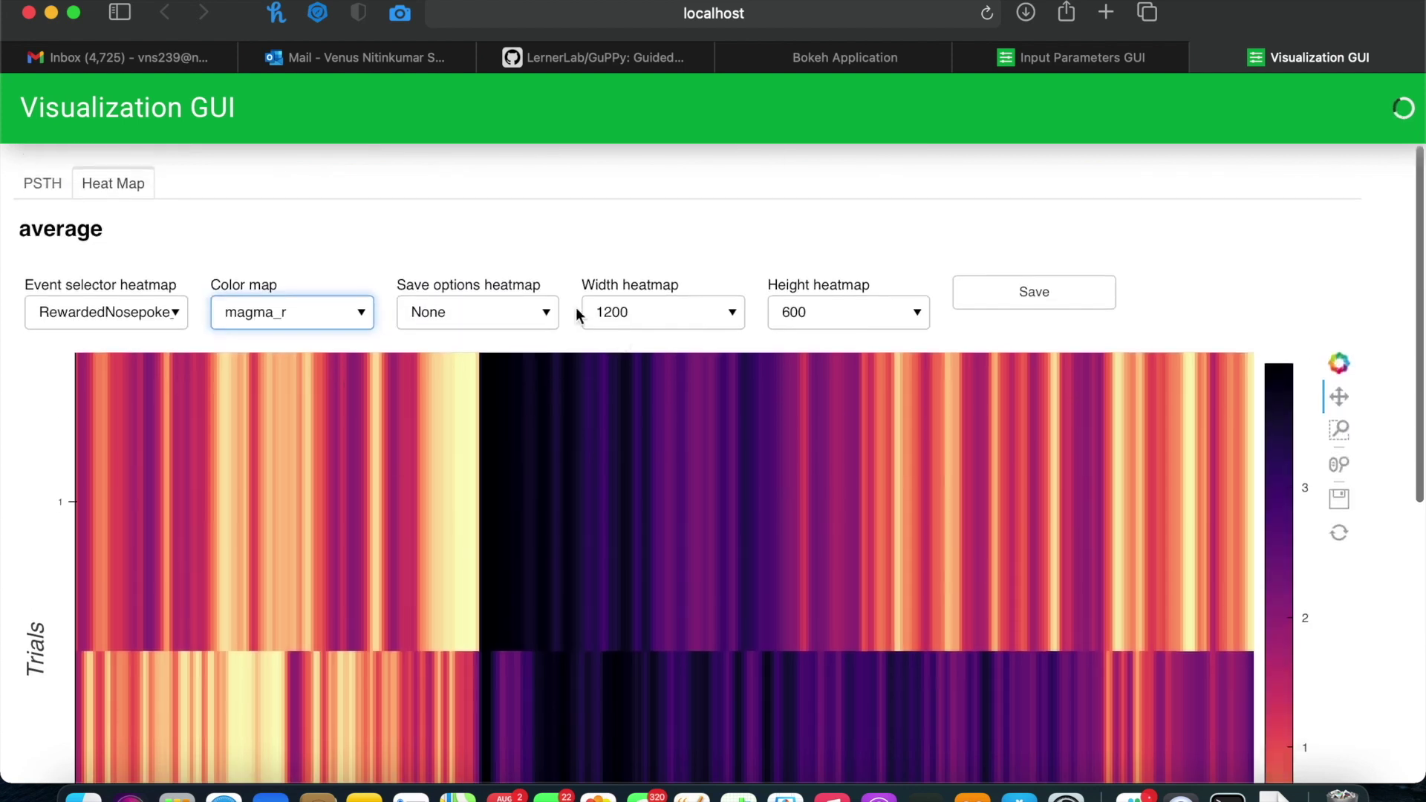
left_click(493, 302)
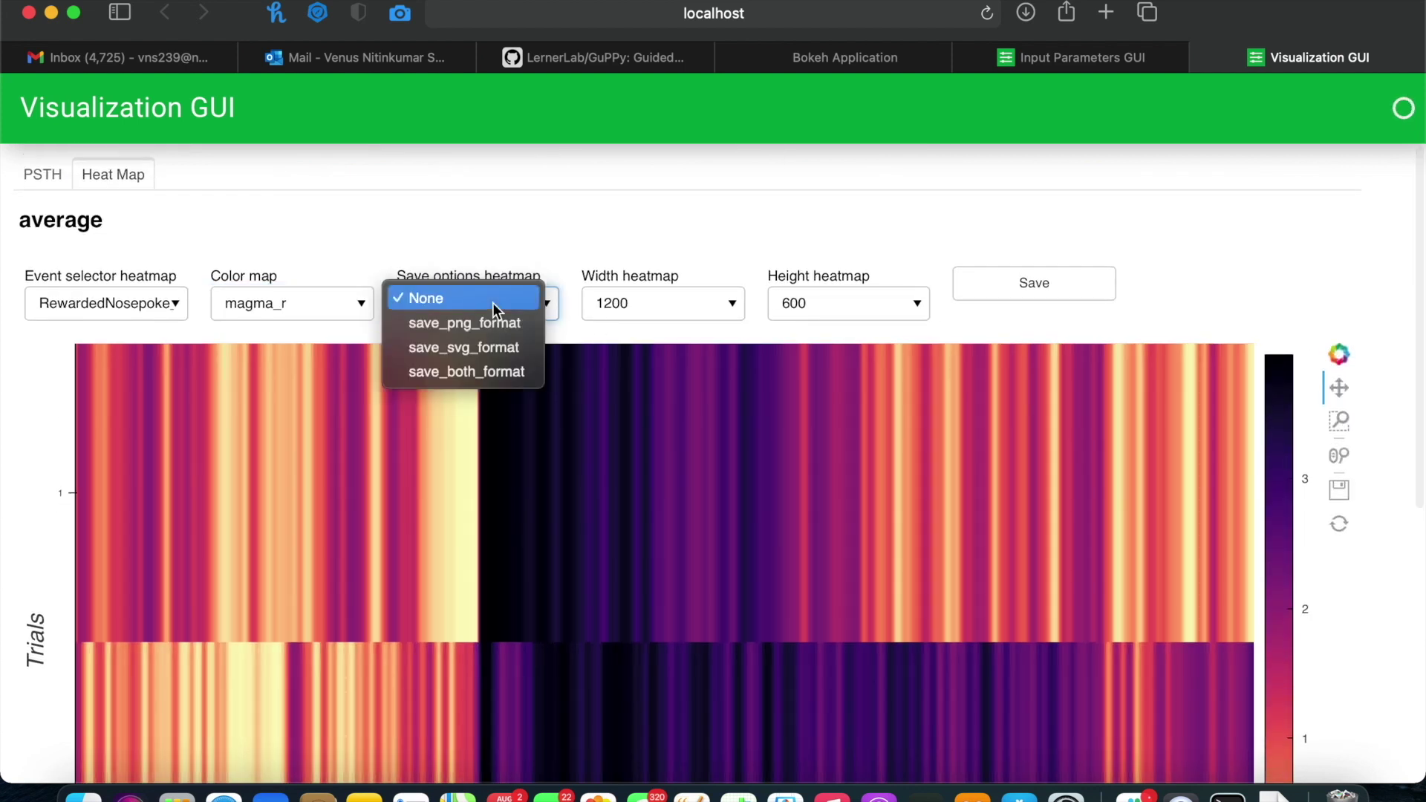
left_click(496, 247)
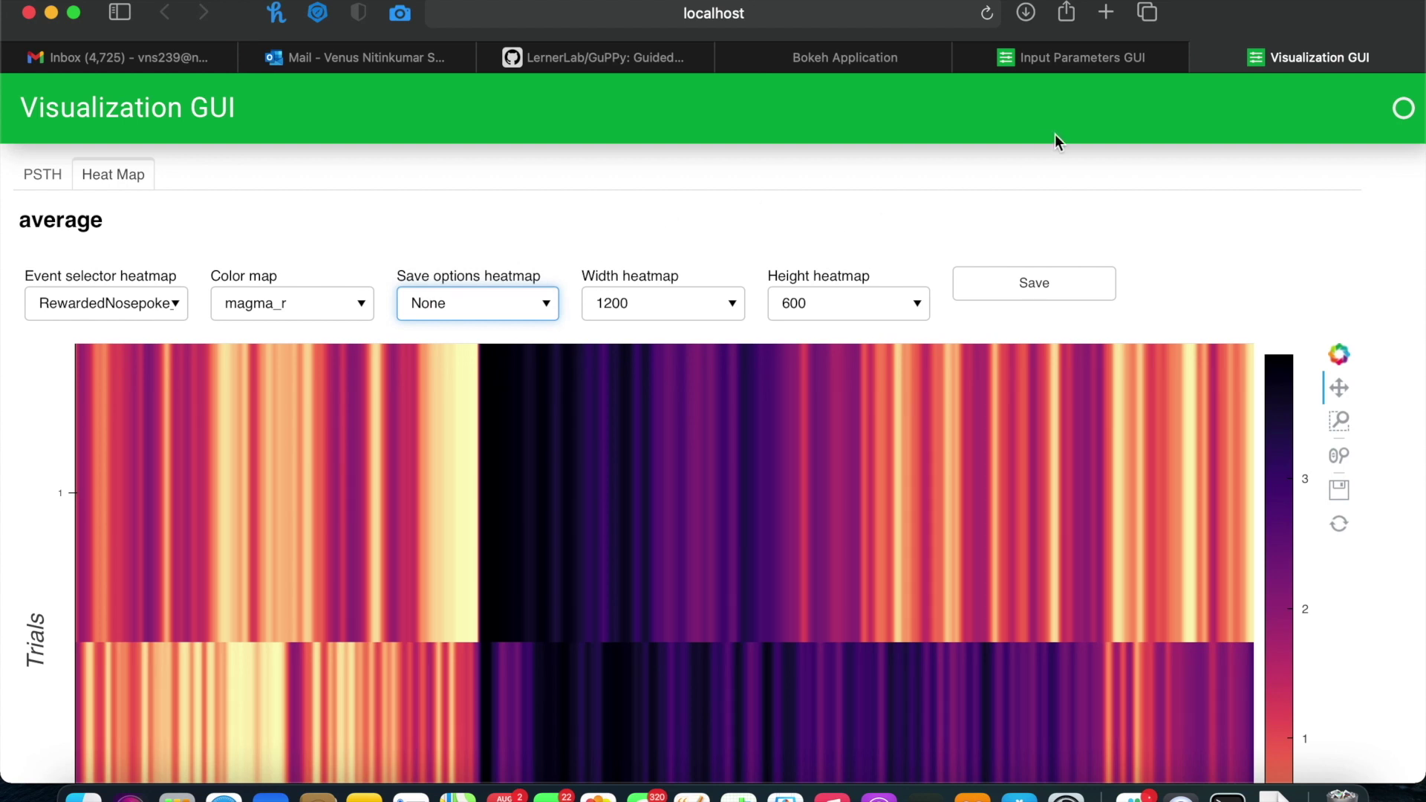
left_click(1095, 59)
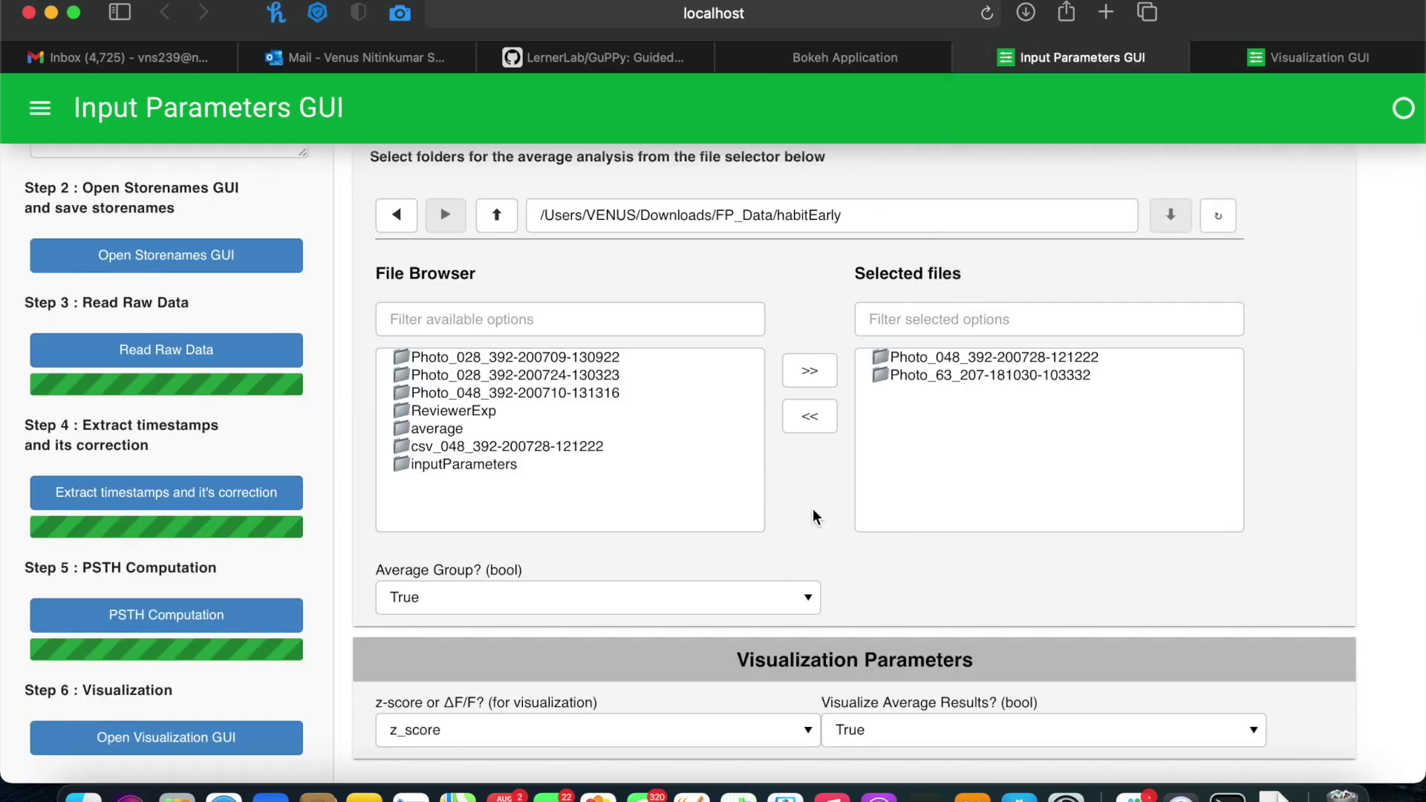